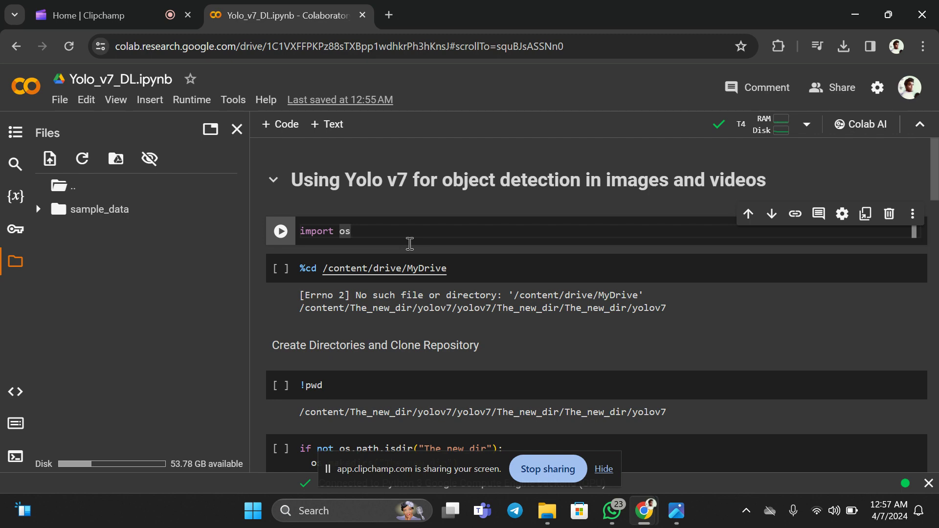
pyautogui.scroll(-5, 390, 327)
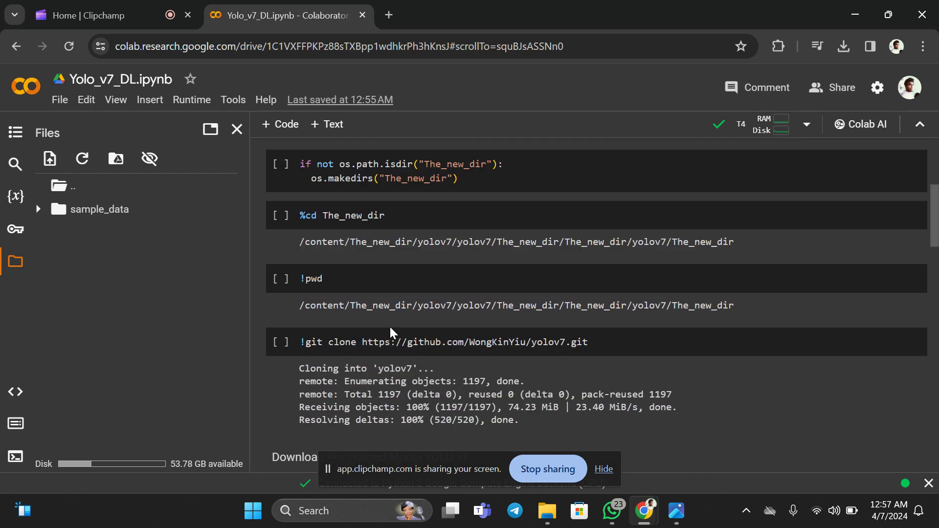
pyautogui.scroll(-5, 389, 327)
pyautogui.scroll(10, 389, 327)
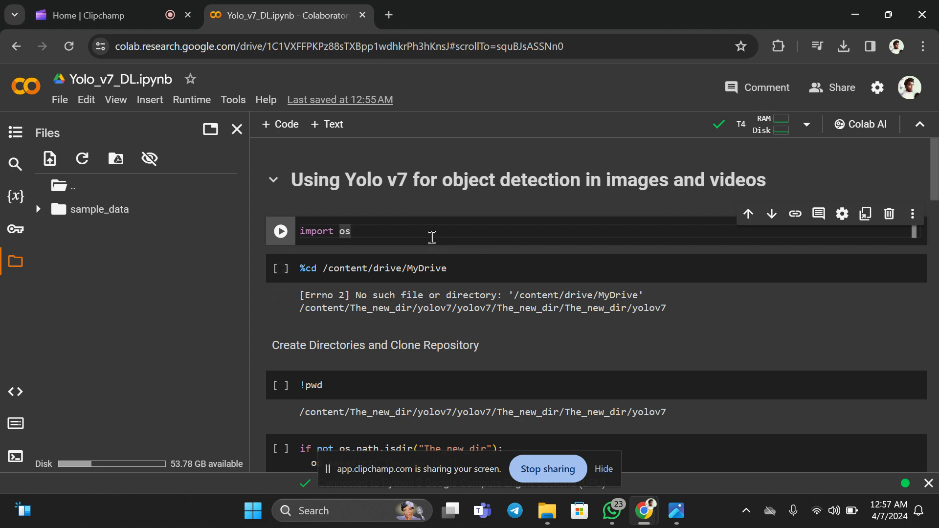
# Run the notebook cells from import os through the YOLOv7 clone, yolov7.pt download and detect.py.
pyautogui.hotkey('shift', 'Return')
pyautogui.hotkey('shift', 'Return')
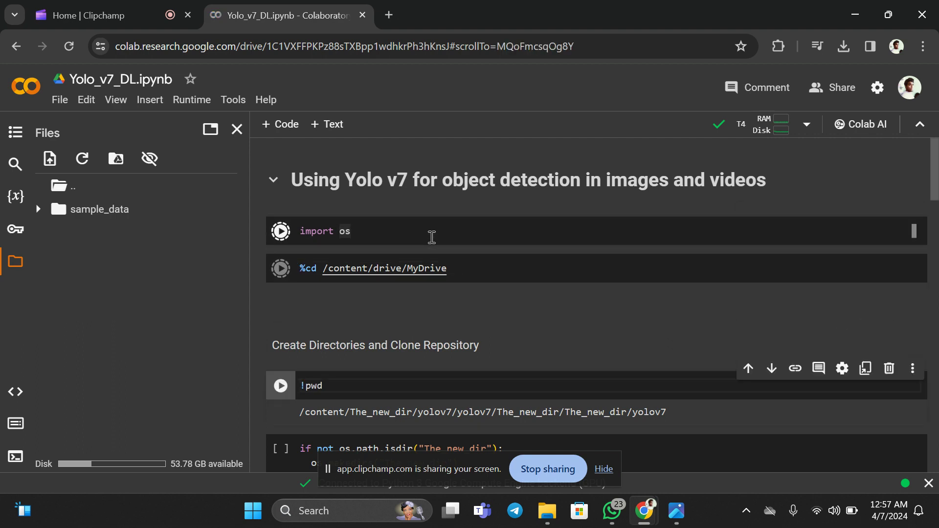
pyautogui.hotkey('shift', 'Return')
pyautogui.hotkey('shift', 'Return')
pyautogui.hotkey('shift', 'Return')
pyautogui.hotkey('shift', 'Return')
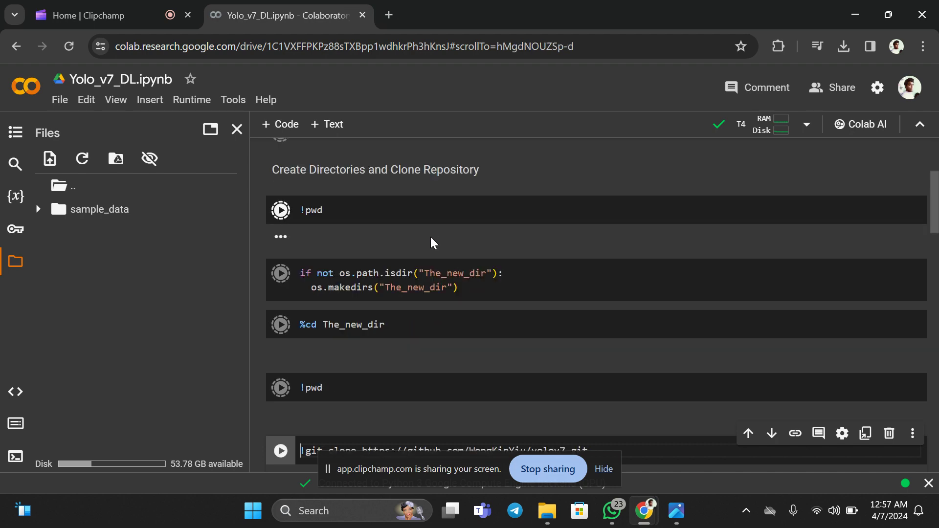
pyautogui.hotkey('shift', 'Return')
pyautogui.hotkey('shift', 'Return')
pyautogui.hotkey('shift', 'Return')
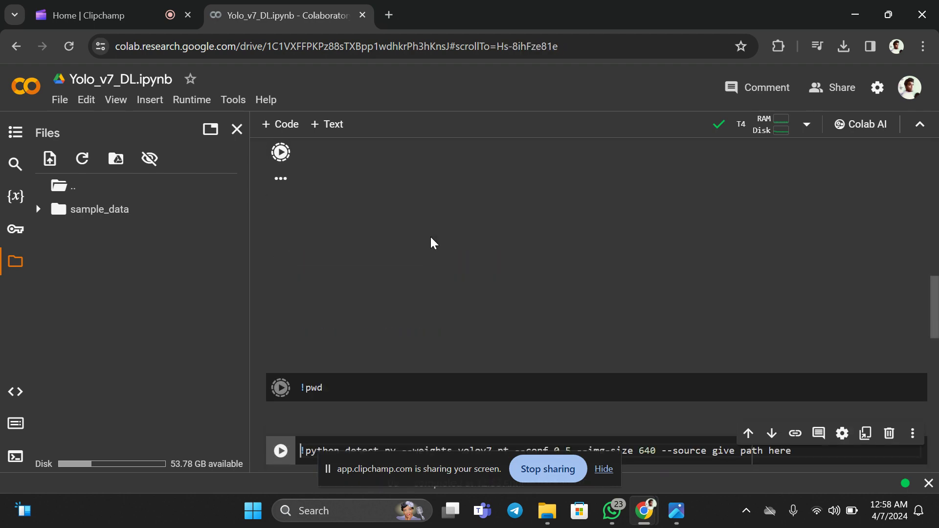
pyautogui.hotkey('shift', 'Return')
pyautogui.scroll(5, 431, 243)
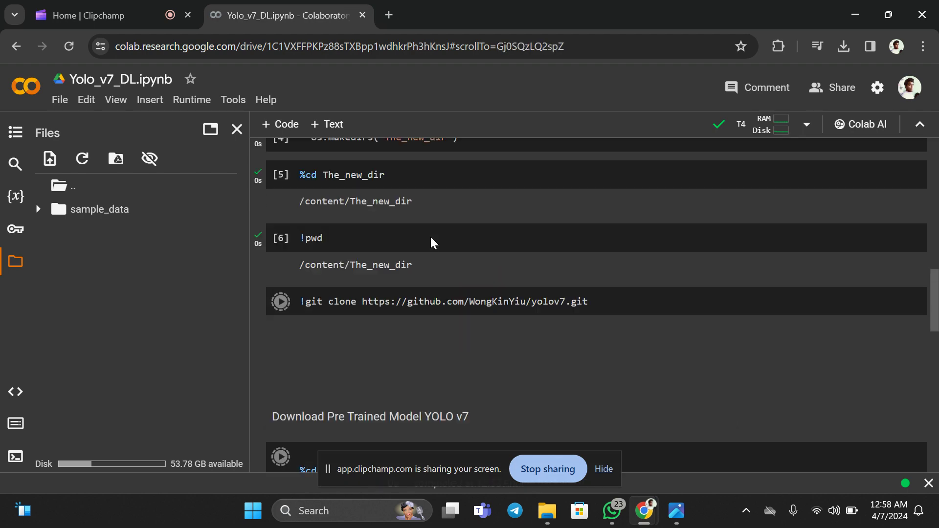
pyautogui.scroll(5, 430, 236)
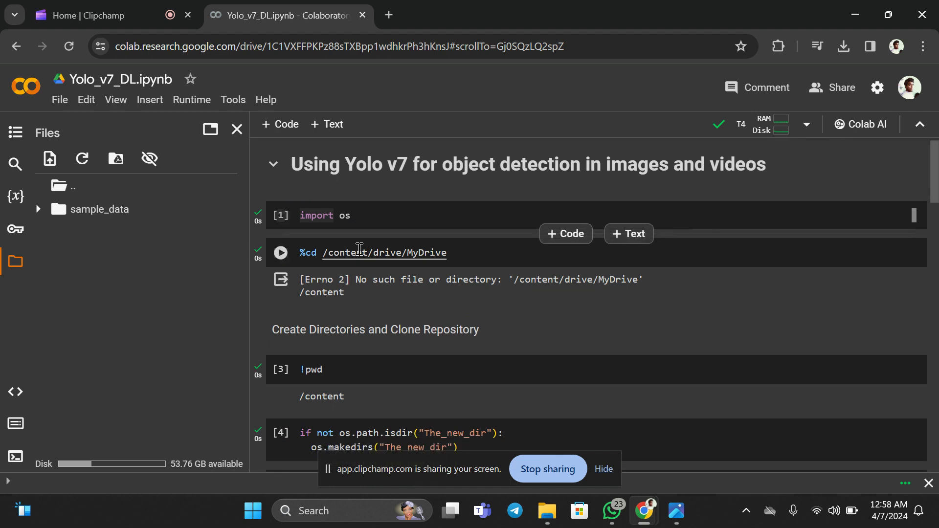
pyautogui.hotkey('shift', 'Return')
pyautogui.hotkey('shift', 'Return')
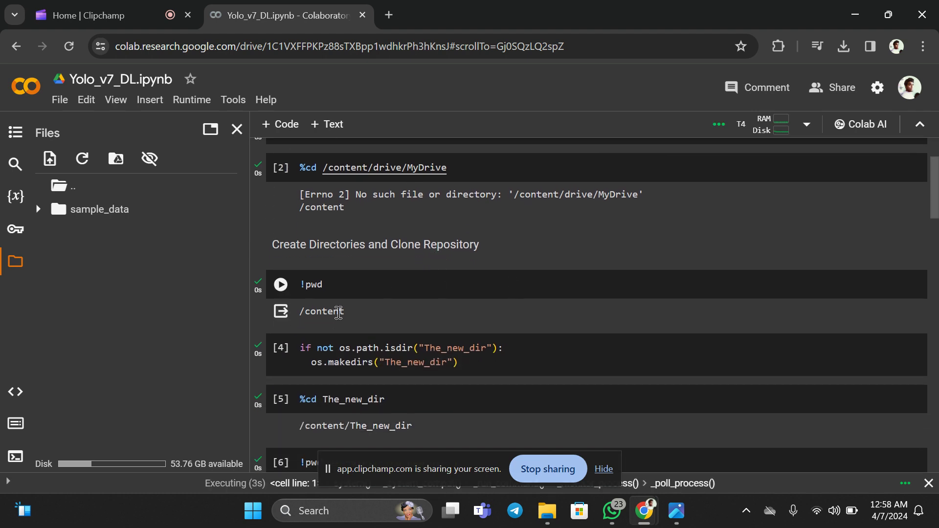
pyautogui.scroll(-2, 339, 312)
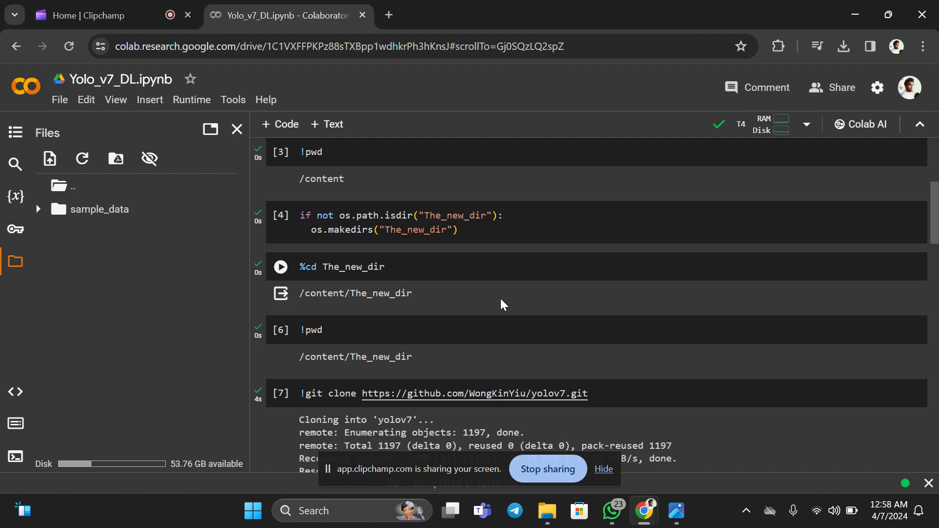
pyautogui.hotkey('shift', 'Return')
pyautogui.hotkey('shift', 'Return')
pyautogui.hotkey('shift', 'Return')
pyautogui.hotkey('shift', 'Return')
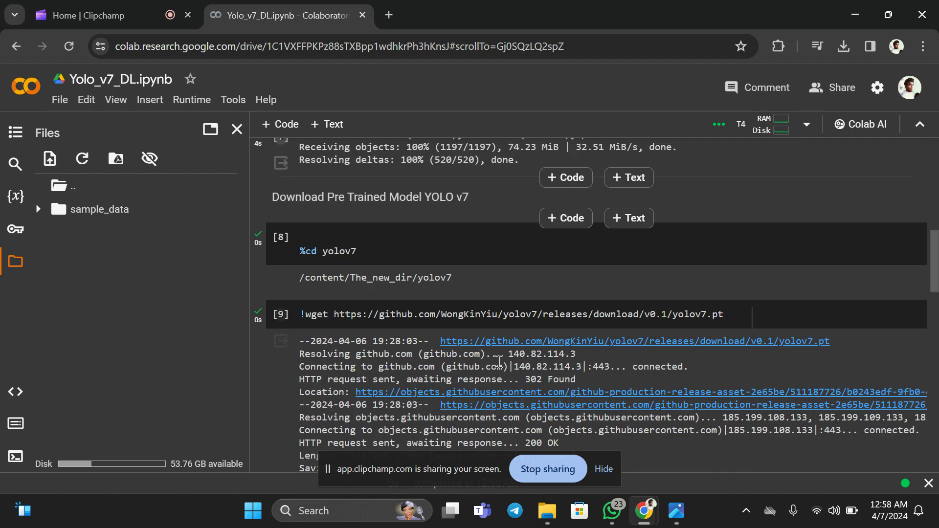
pyautogui.hotkey('shift', 'Return')
pyautogui.hotkey('shift', 'Return')
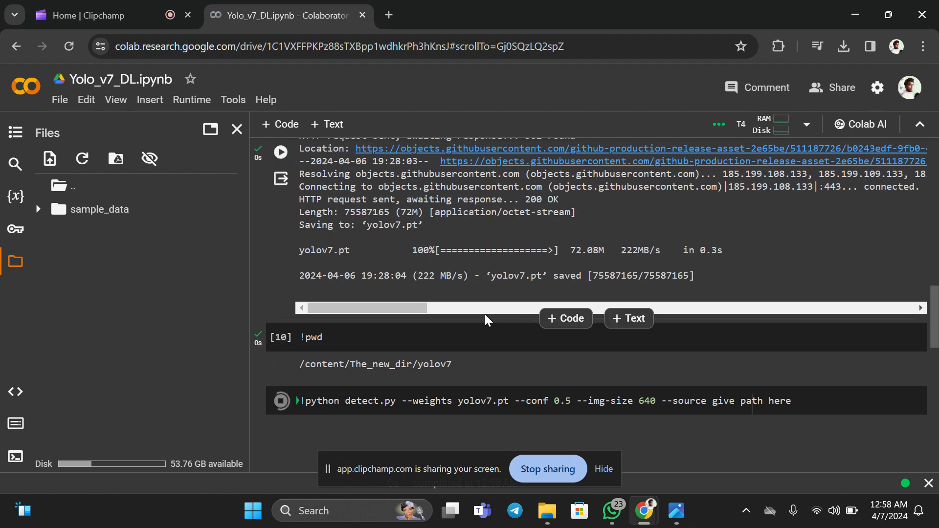
pyautogui.scroll(3, 486, 315)
pyautogui.rightClick(485, 315)
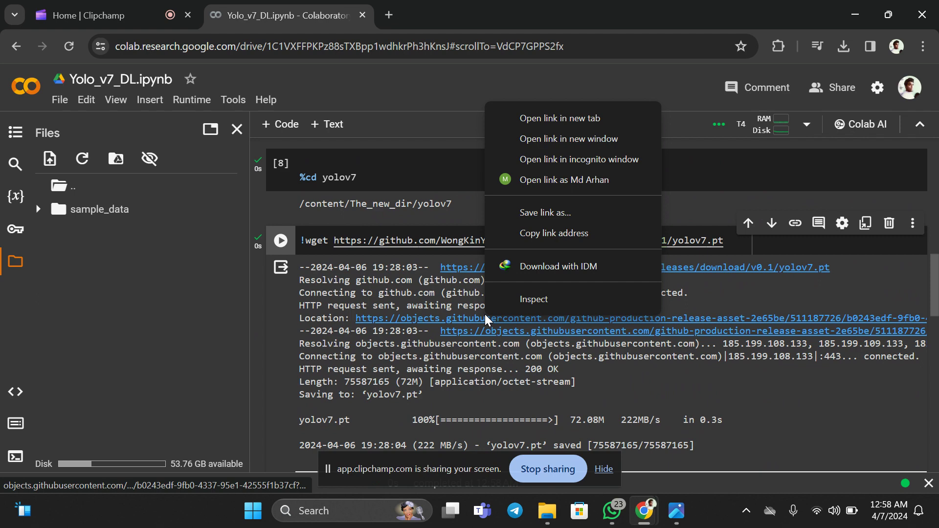
pyautogui.click(445, 330)
pyautogui.scroll(-5, 485, 314)
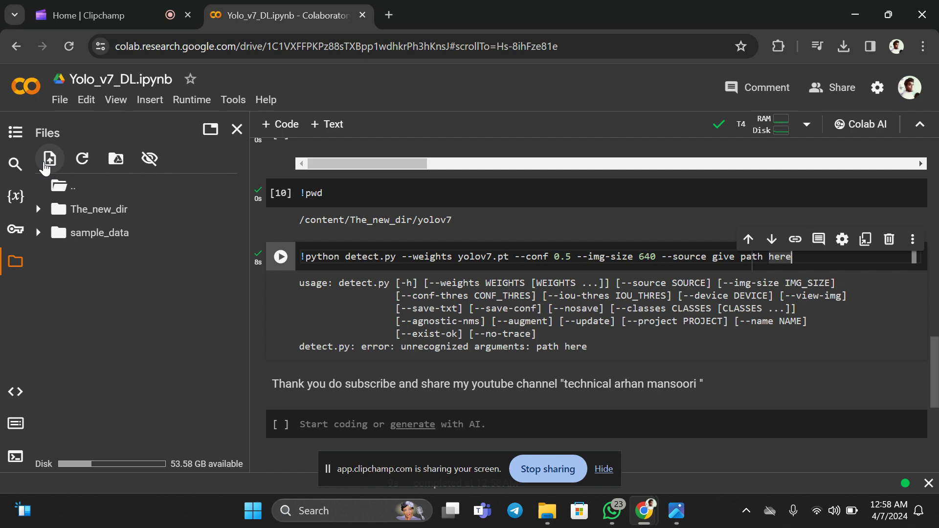
# Start an image upload and browse to the Desktop's 'object detection using python' folder.
pyautogui.click(48, 159)
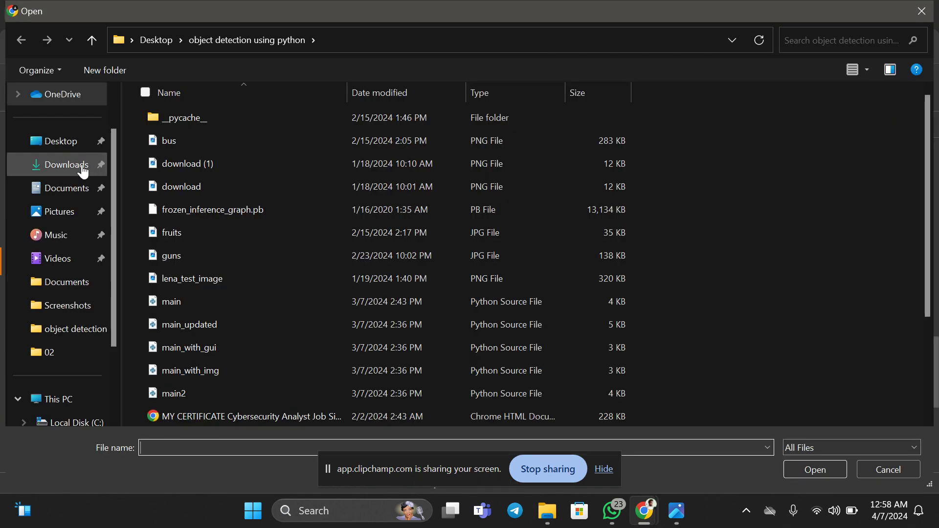
pyautogui.click(67, 164)
pyautogui.click(57, 398)
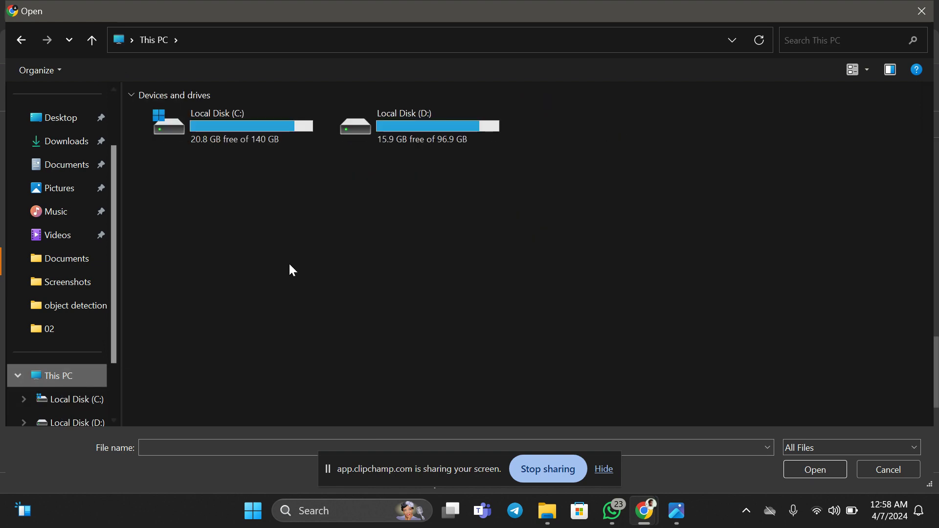
pyautogui.click(67, 258)
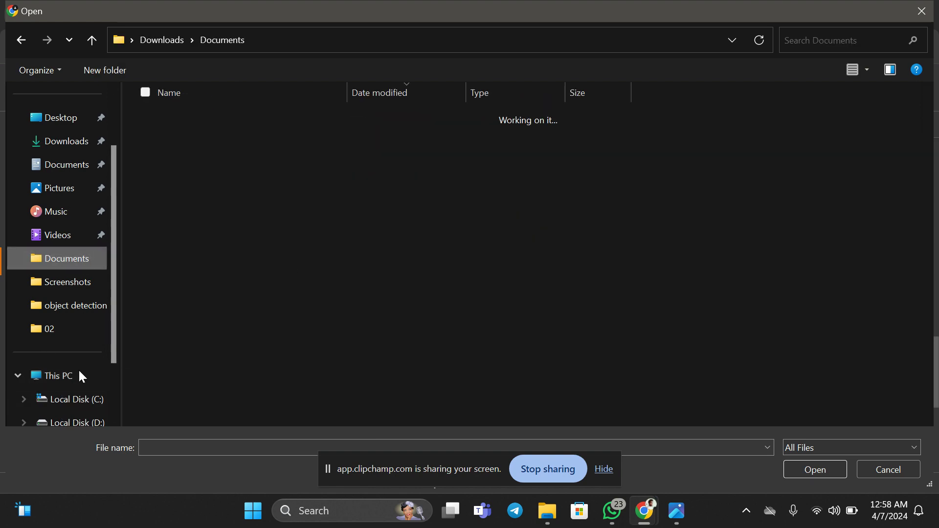
pyautogui.scroll(3, 58, 294)
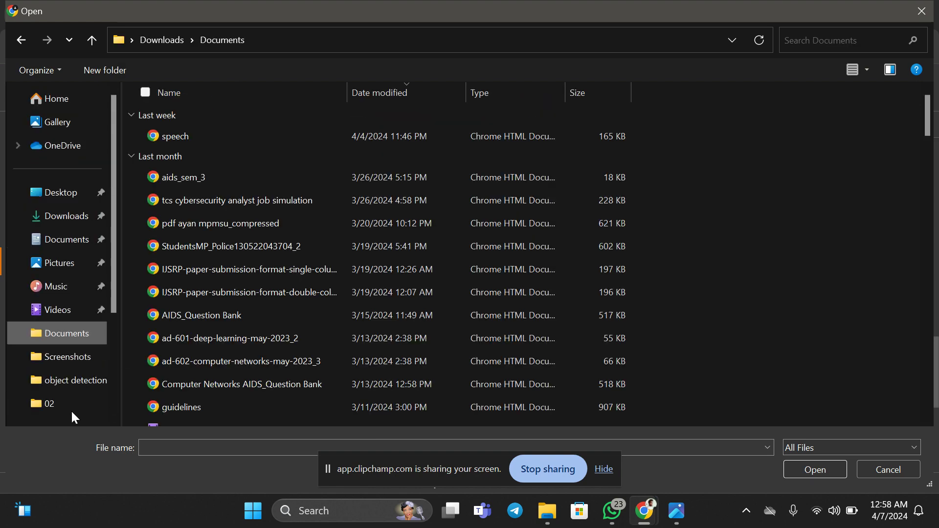
pyautogui.click(61, 216)
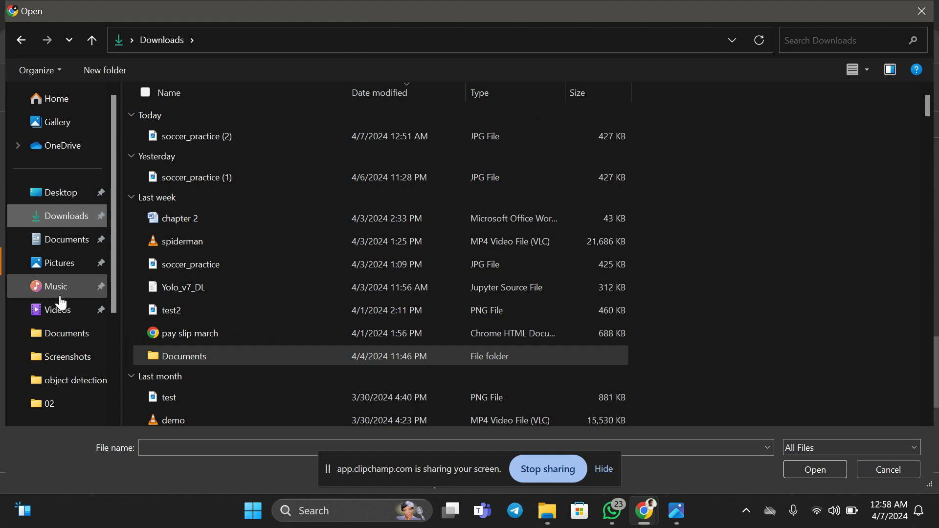
pyautogui.click(61, 192)
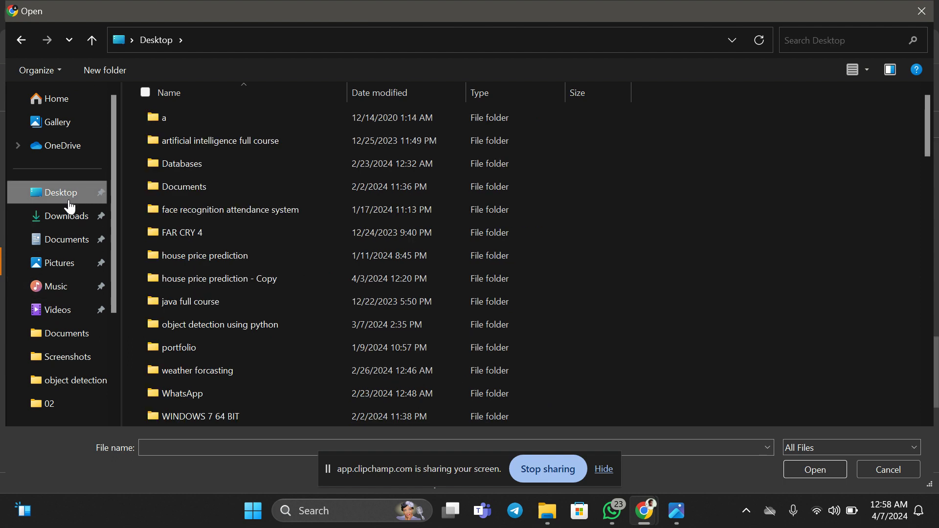
pyautogui.scroll(-3, 69, 208)
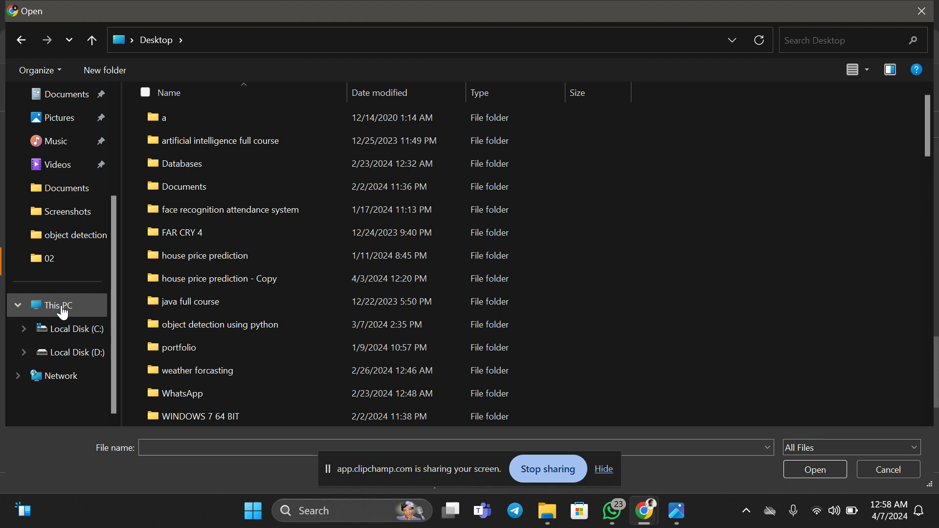
pyautogui.click(59, 305)
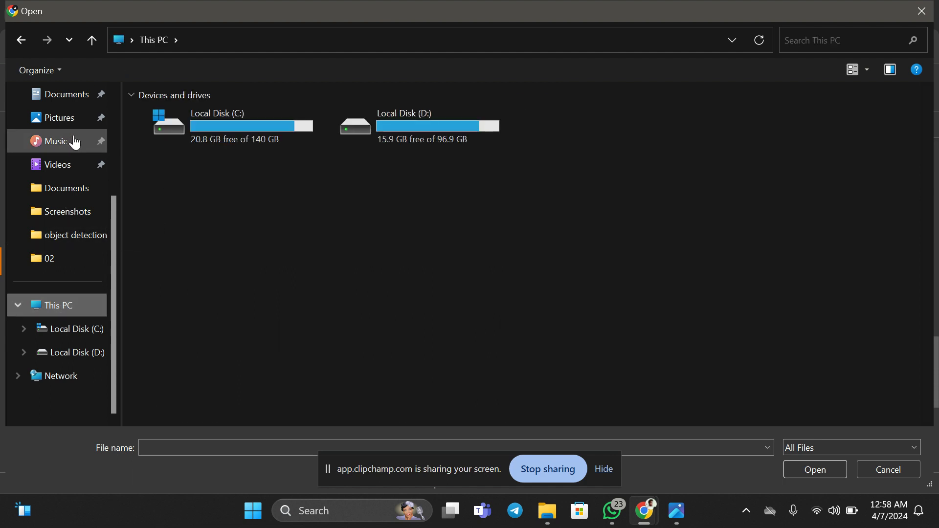
pyautogui.scroll(3, 59, 169)
pyautogui.click(65, 198)
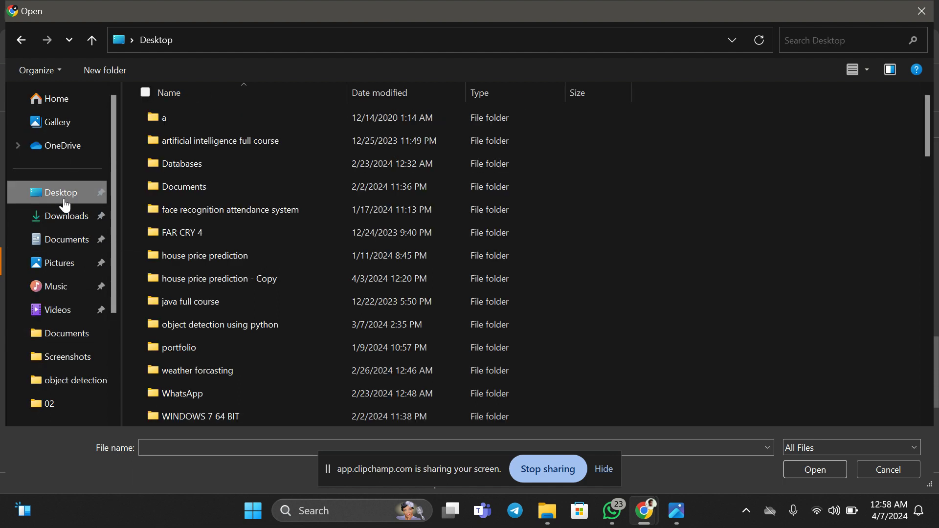
pyautogui.doubleClick(300, 329)
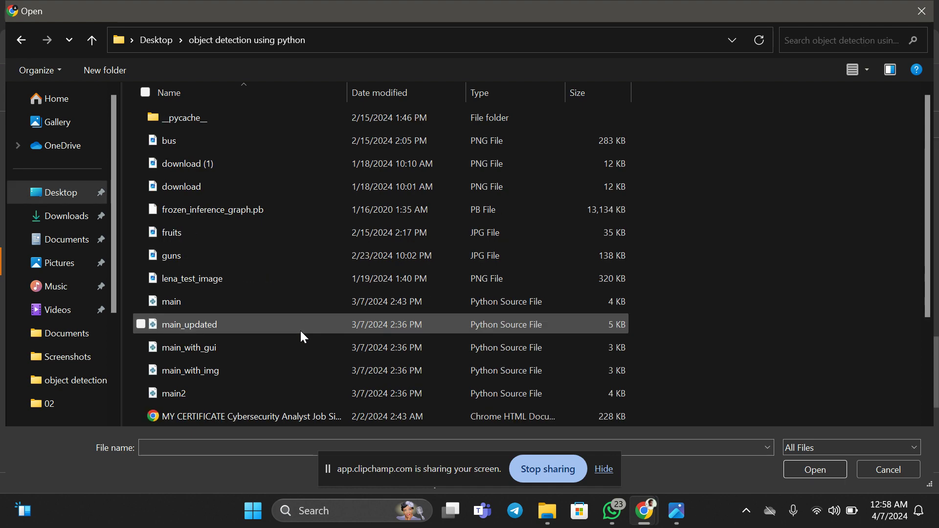
pyautogui.scroll(-1, 255, 344)
pyautogui.scroll(-1, 349, 338)
pyautogui.scroll(-1, 349, 338)
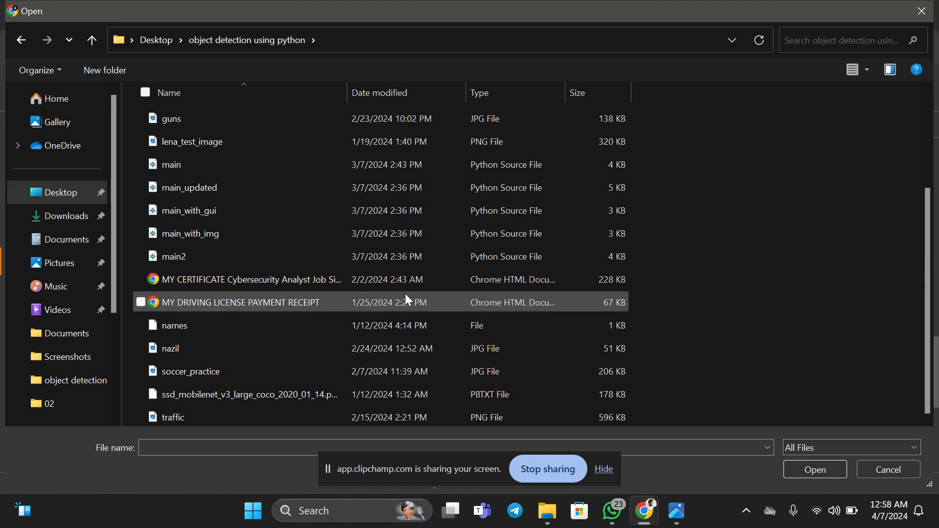
# Upload soccer_practice.jpg, then view the labelled soccer_practice image from Downloads in Photos.
pyautogui.click(303, 371)
pyautogui.doubleClick(301, 363)
pyautogui.moveTo(547, 511)
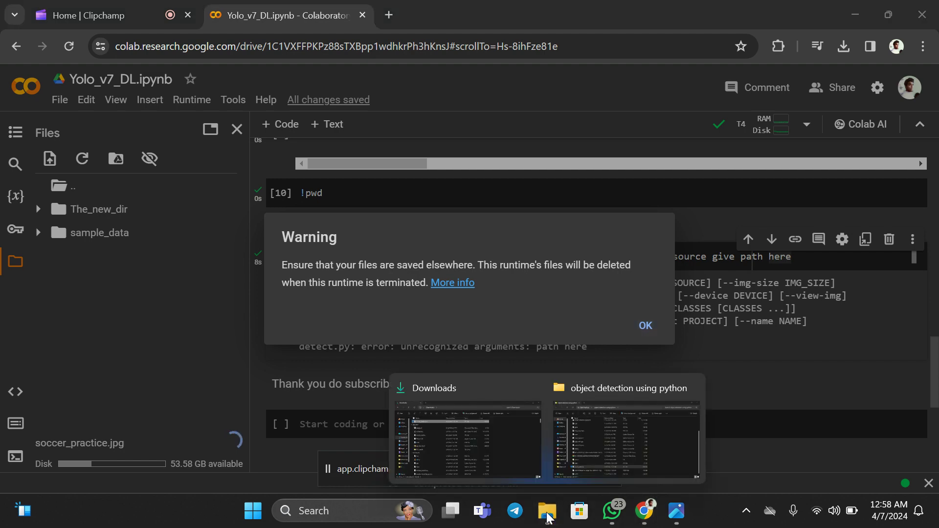
pyautogui.click(468, 440)
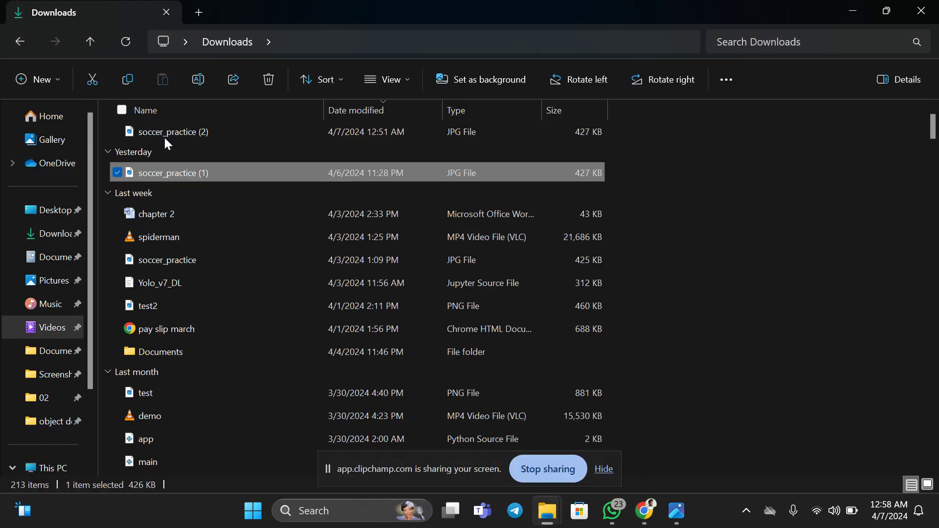
pyautogui.click(160, 173)
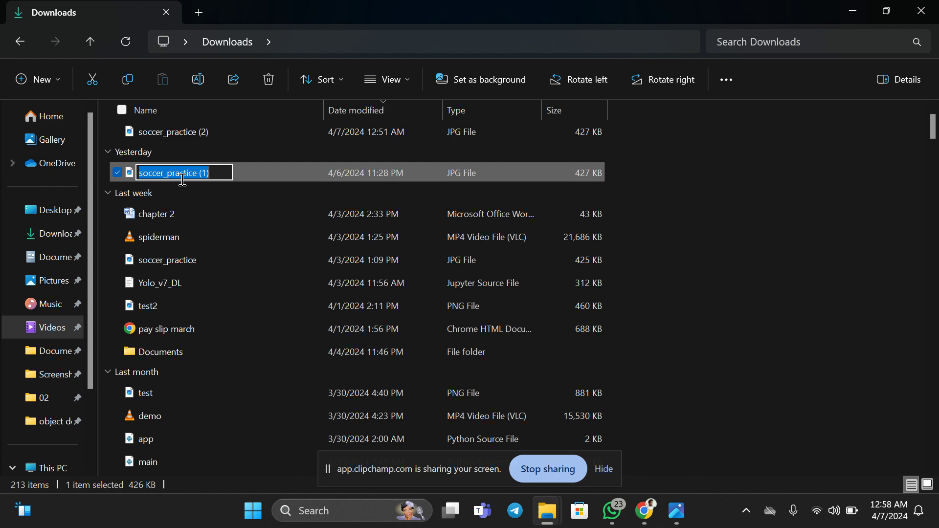
pyautogui.doubleClick(269, 173)
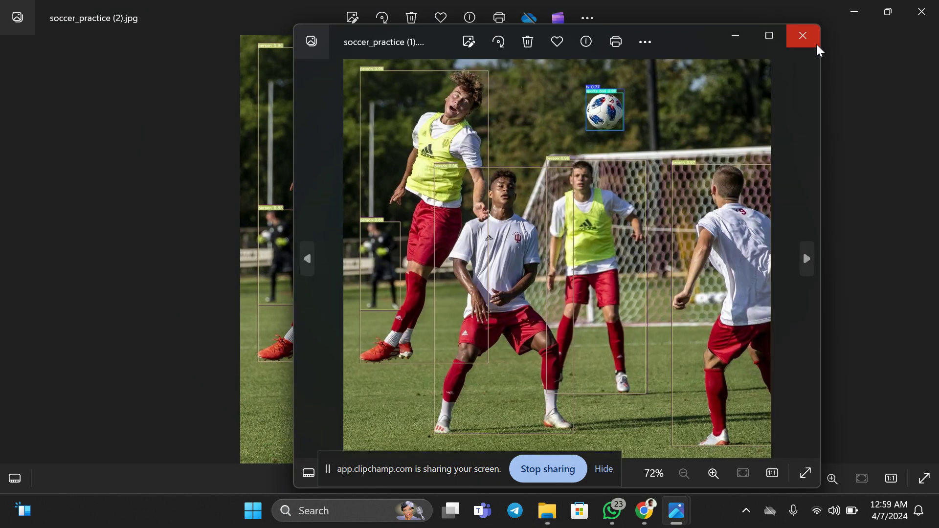
pyautogui.click(803, 35)
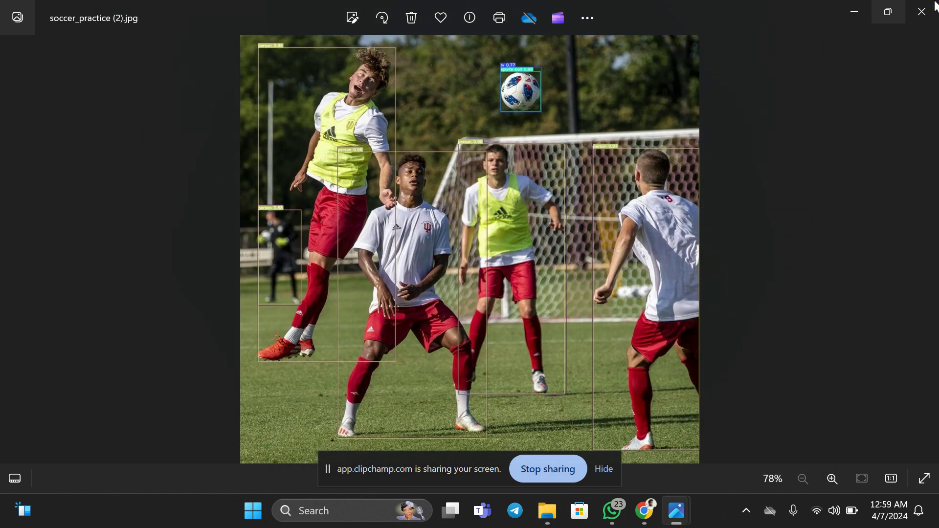
pyautogui.click(922, 10)
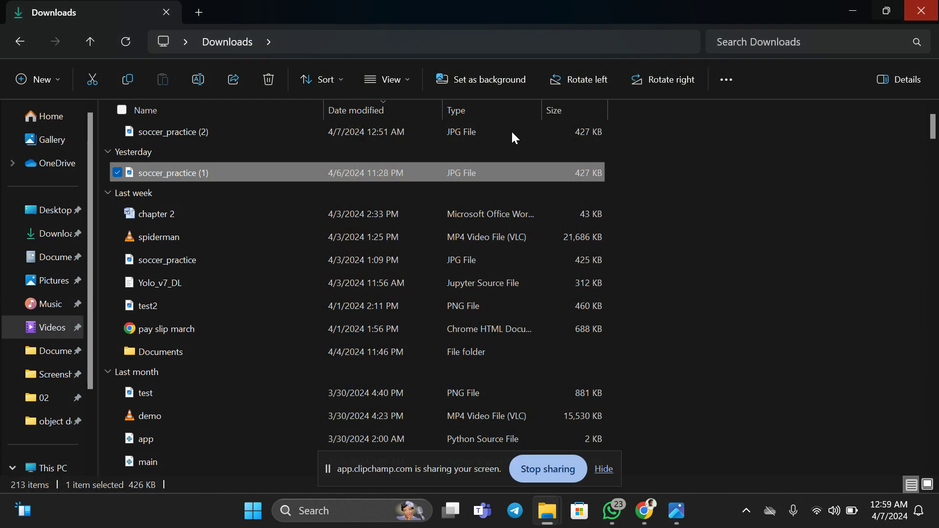
# Open the original soccer_practice.jpg from the Desktop's 'object detection using python' folder.
pyautogui.click(55, 351)
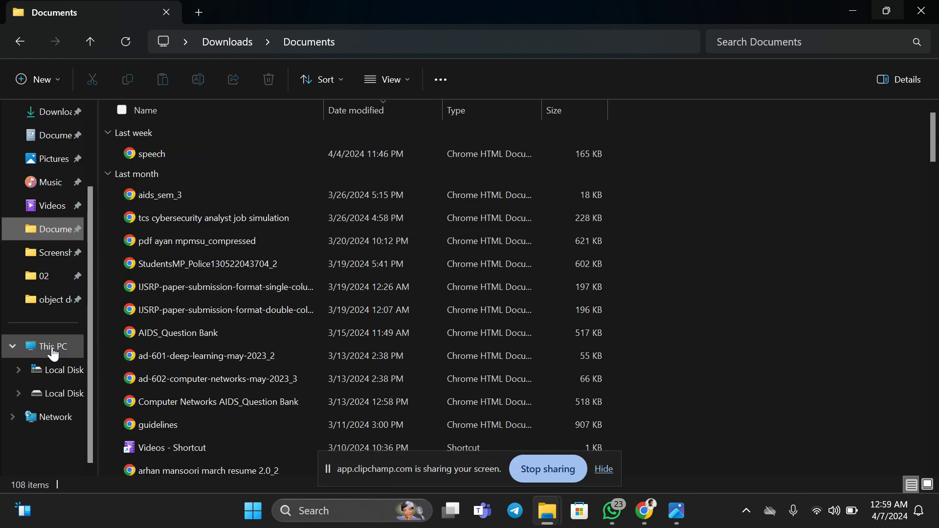
pyautogui.scroll(3, 59, 353)
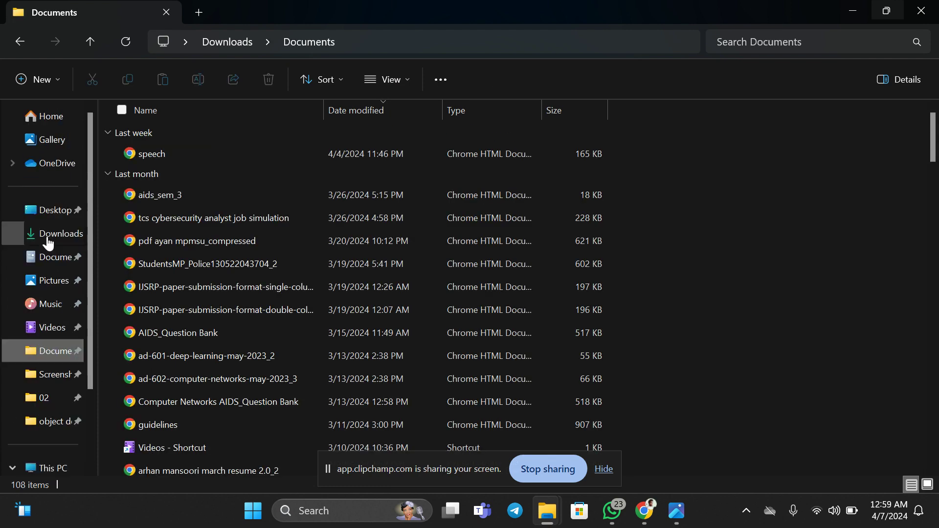
pyautogui.click(55, 210)
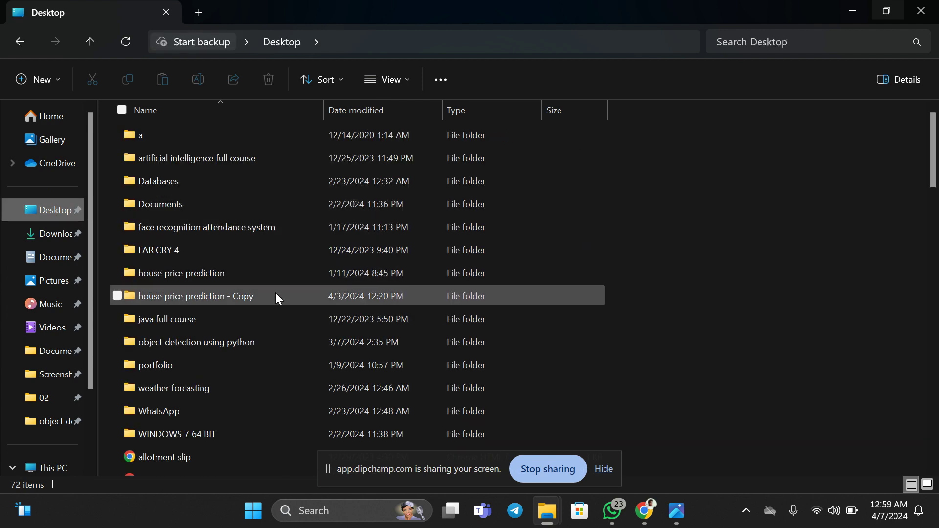
pyautogui.doubleClick(240, 336)
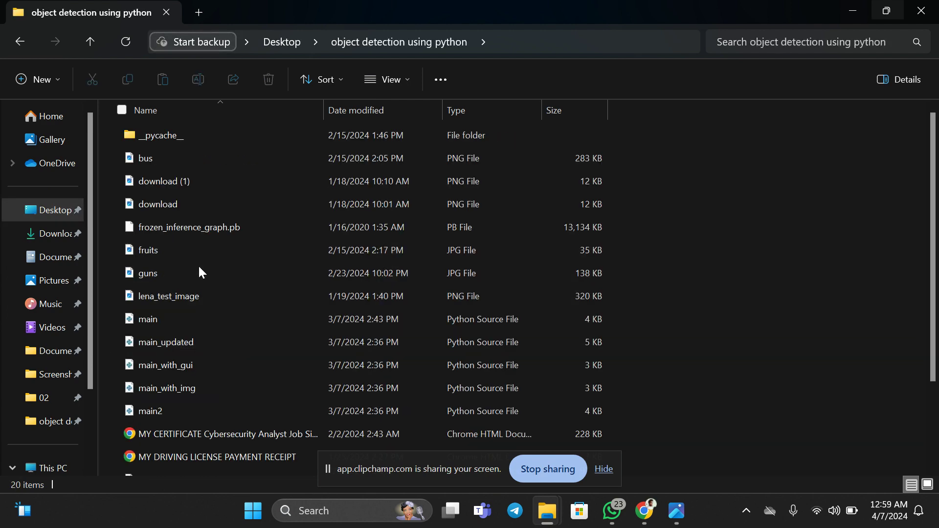
pyautogui.scroll(-1, 195, 374)
pyautogui.scroll(-2, 225, 397)
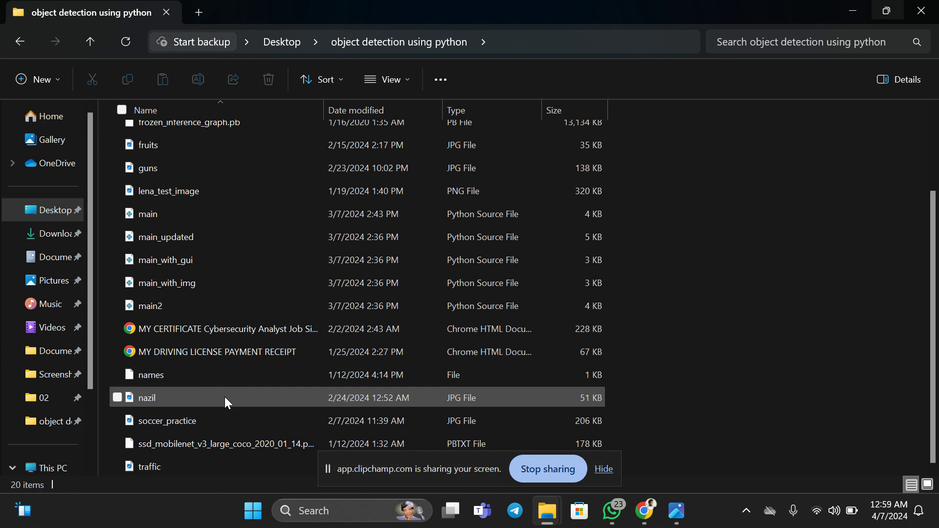
pyautogui.doubleClick(203, 420)
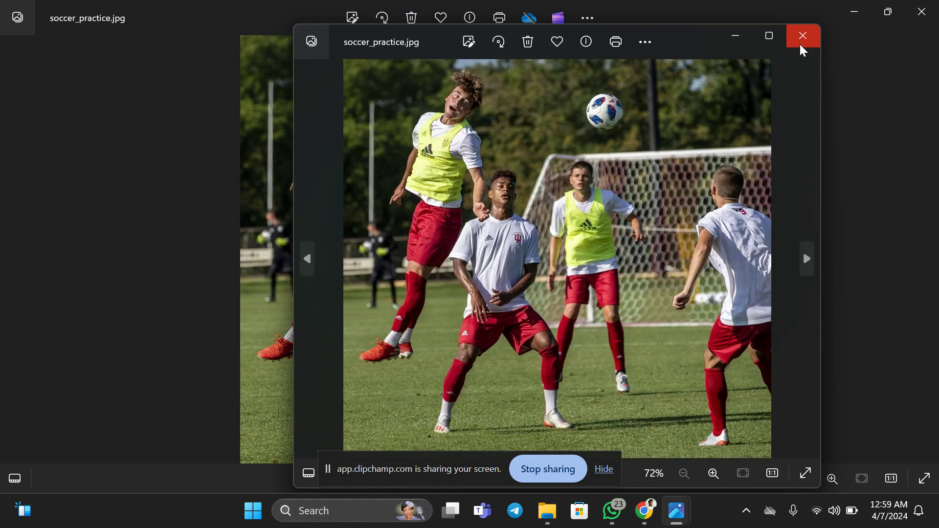
# Close the extra Photos window and return to the Colab notebook in Chrome.
pyautogui.click(802, 48)
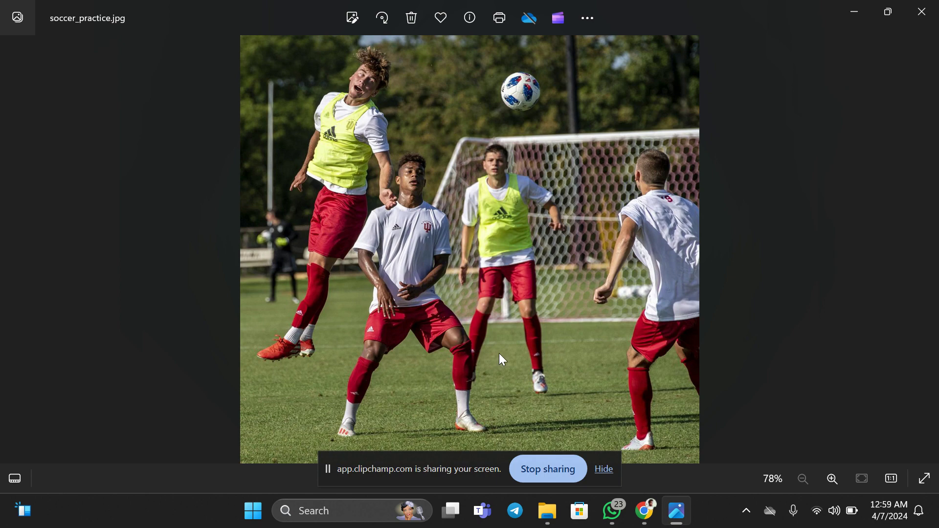
pyautogui.moveTo(645, 512)
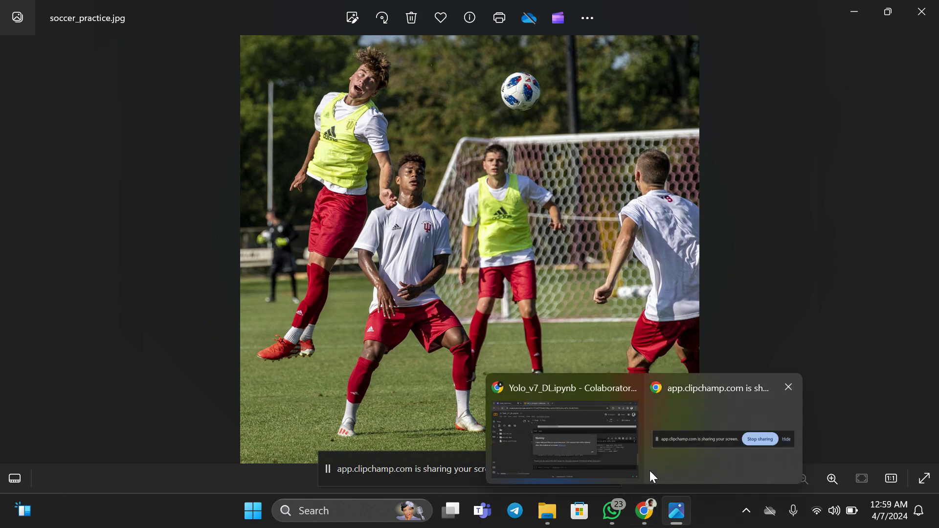
pyautogui.click(565, 439)
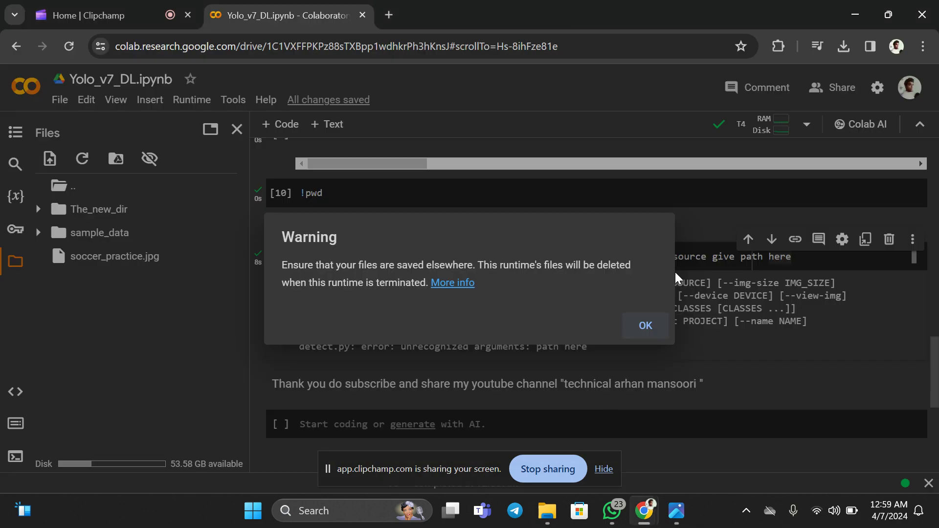
# Dismiss the runtime files warning and delete the placeholder text ending the detect.py command.
pyautogui.click(645, 325)
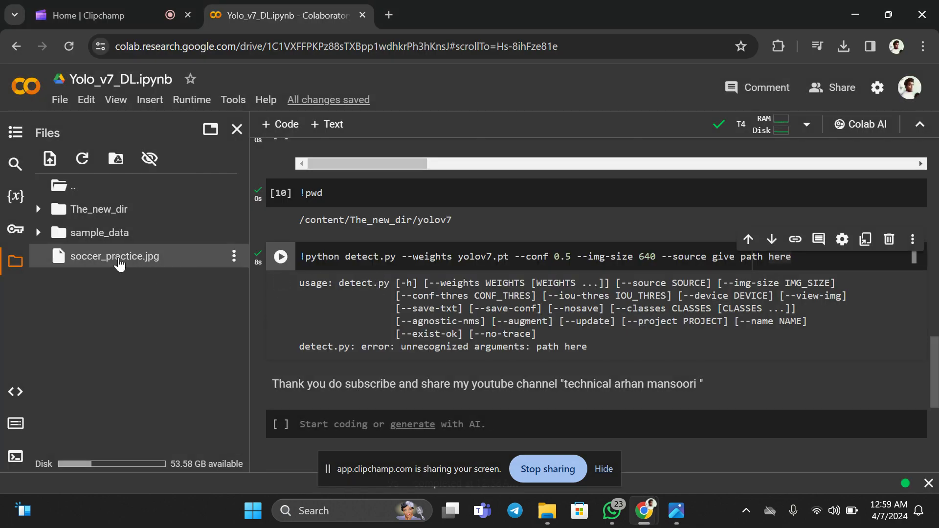
pyautogui.scroll(5, 516, 210)
pyautogui.scroll(5, 515, 210)
pyautogui.scroll(-3, 515, 212)
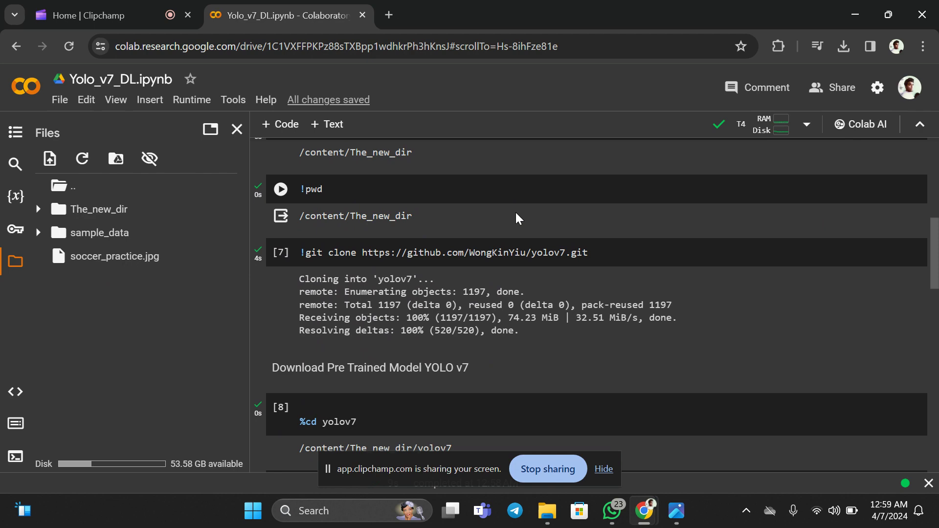
pyautogui.scroll(-4, 517, 212)
pyautogui.scroll(-2, 516, 212)
pyautogui.scroll(-2, 516, 211)
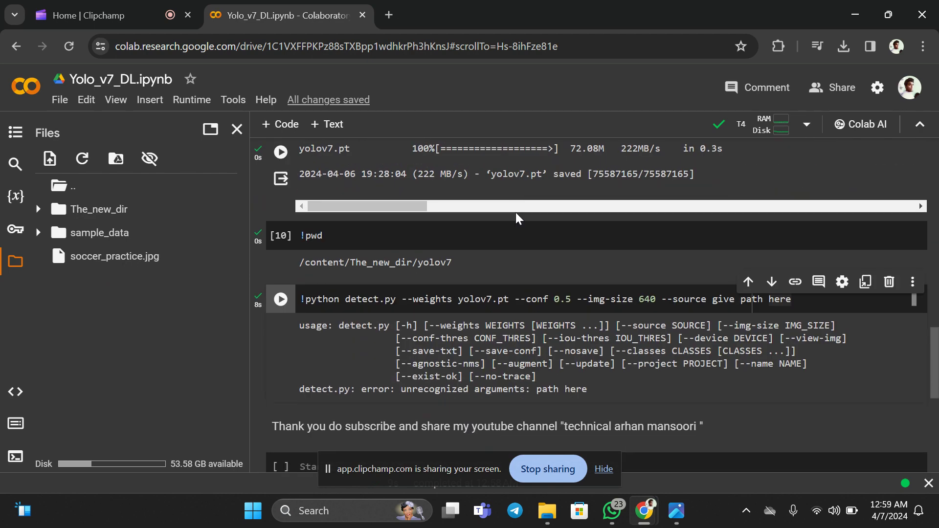
pyautogui.scroll(-2, 516, 212)
pyautogui.doubleClick(779, 192)
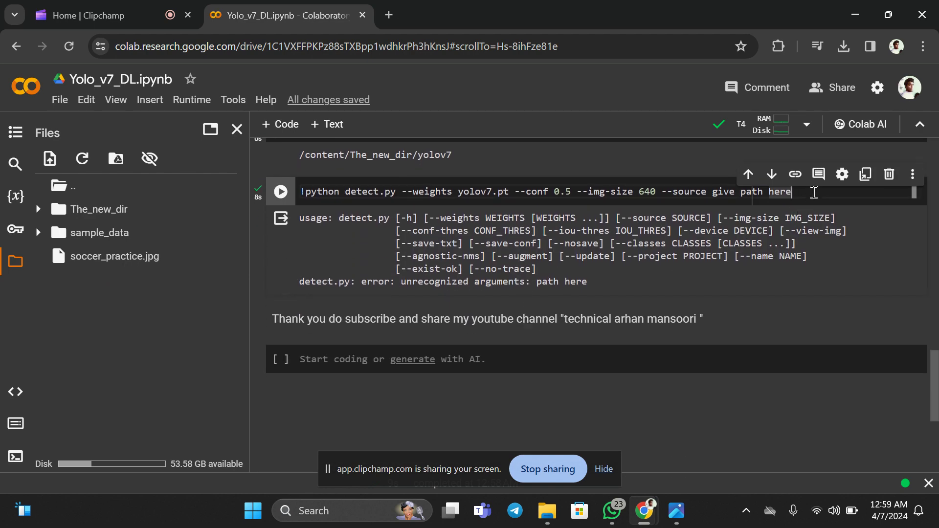
pyautogui.press('BackSpace')
pyautogui.press('BackSpace')
pyautogui.press('BackSpace')
pyautogui.press('BackSpace')
pyautogui.press('BackSpace')
pyautogui.press('BackSpace')
pyautogui.press('BackSpace')
pyautogui.press('BackSpace')
pyautogui.press('BackSpace')
pyautogui.press('BackSpace')
pyautogui.press('BackSpace')
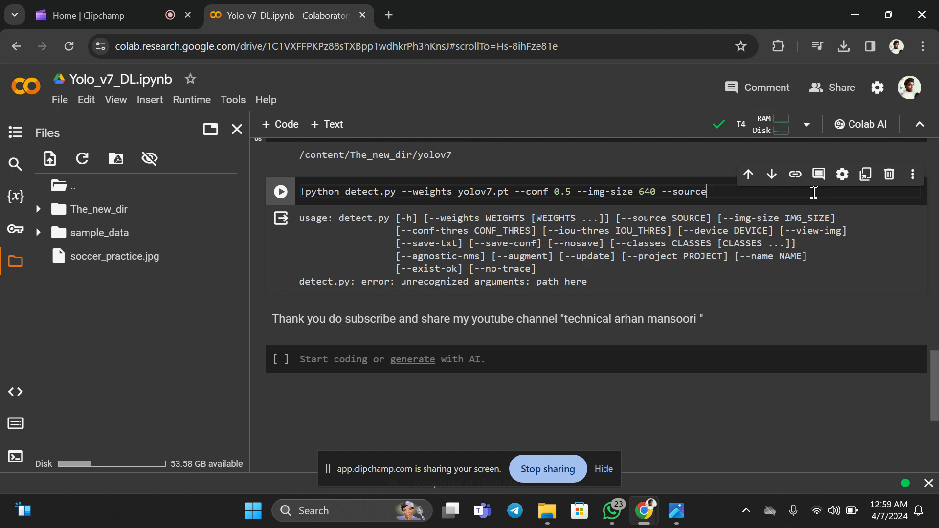
pyautogui.press('BackSpace')
pyautogui.press('BackSpace')
pyautogui.press('BackSpace')
pyautogui.press('BackSpace')
pyautogui.press('BackSpace')
pyautogui.press('BackSpace')
# Paste soccer_practice.jpg's copied path into the detect.py command and try running it.
pyautogui.rightClick(127, 257)
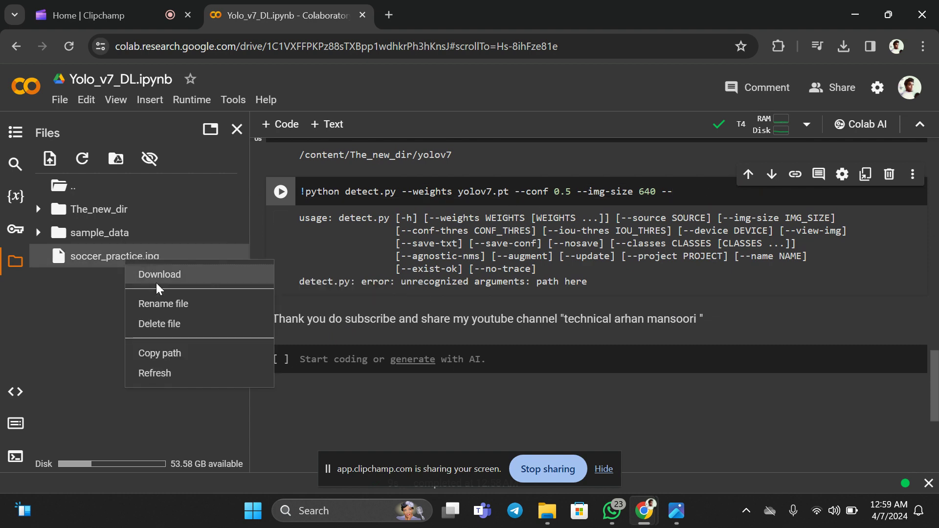
pyautogui.click(160, 353)
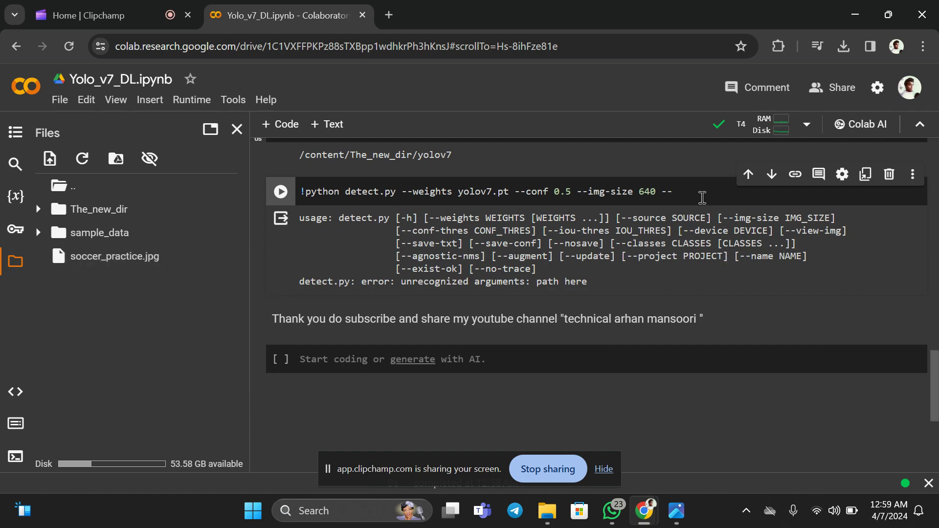
pyautogui.write('/content/soccer_practice.jpg')
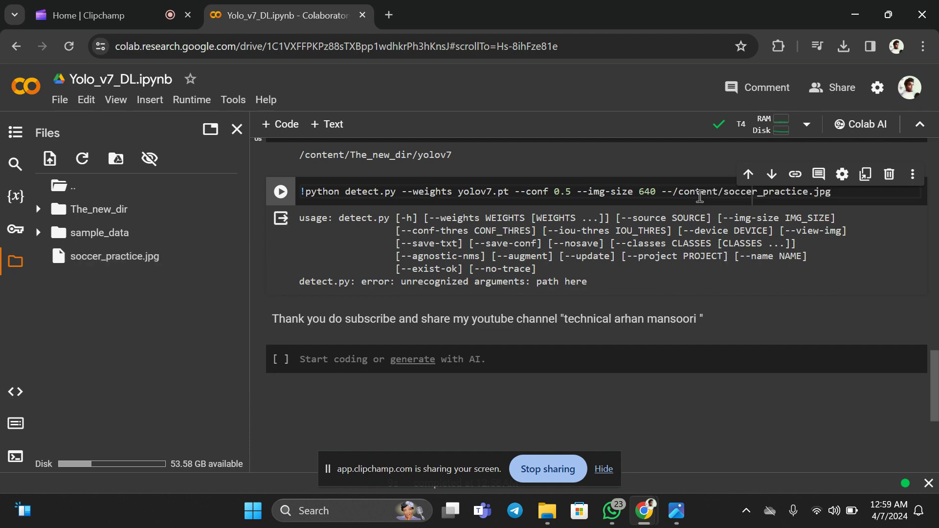
pyautogui.scroll(10, 625, 287)
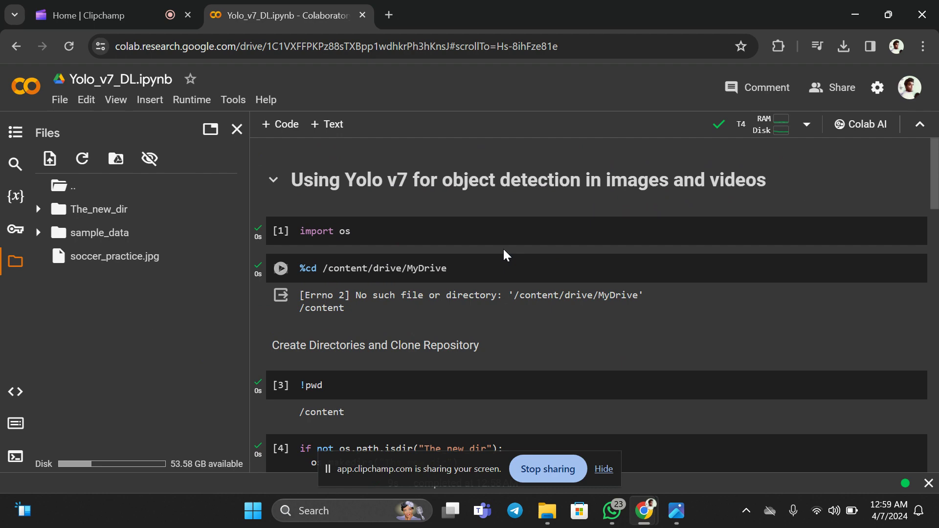
pyautogui.scroll(-3, 419, 246)
pyautogui.scroll(-4, 419, 243)
pyautogui.scroll(-3, 381, 250)
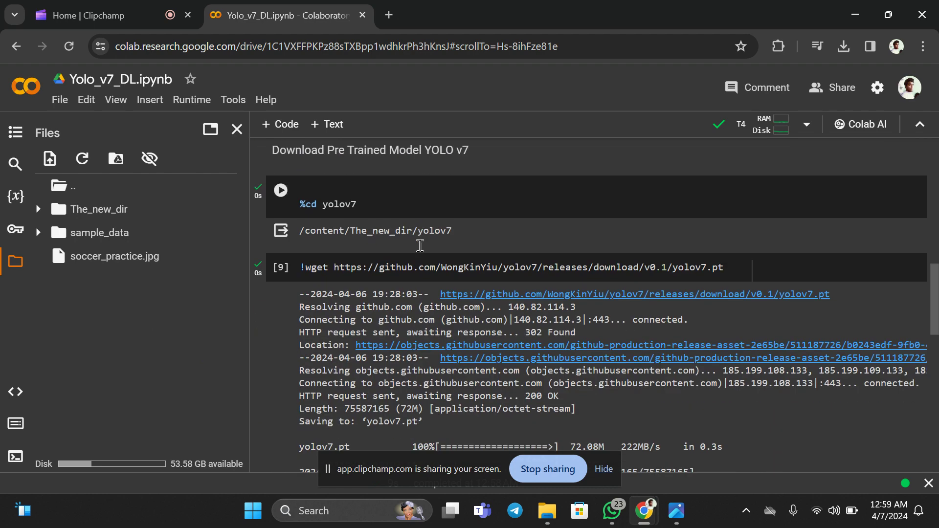
pyautogui.scroll(-3, 367, 257)
pyautogui.scroll(-2, 344, 271)
pyautogui.click(281, 288)
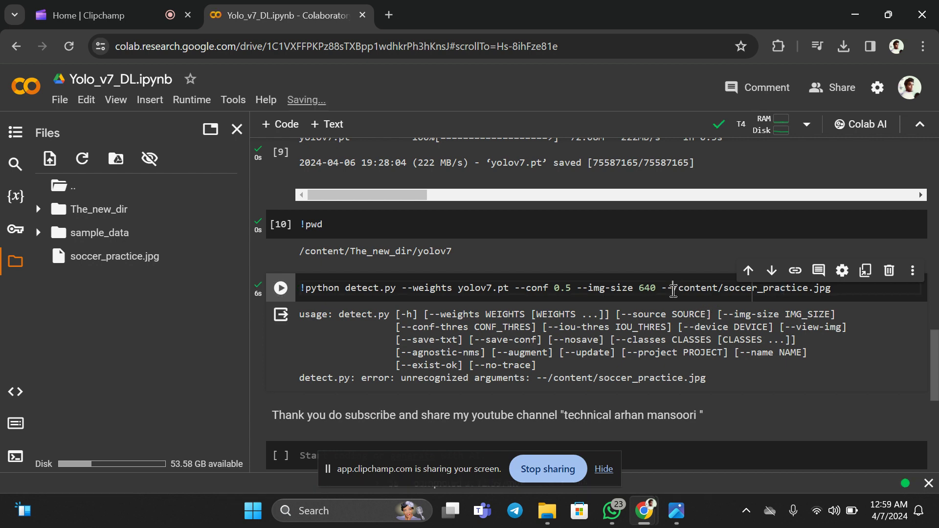
pyautogui.press('BackSpace')
pyautogui.press('BackSpace')
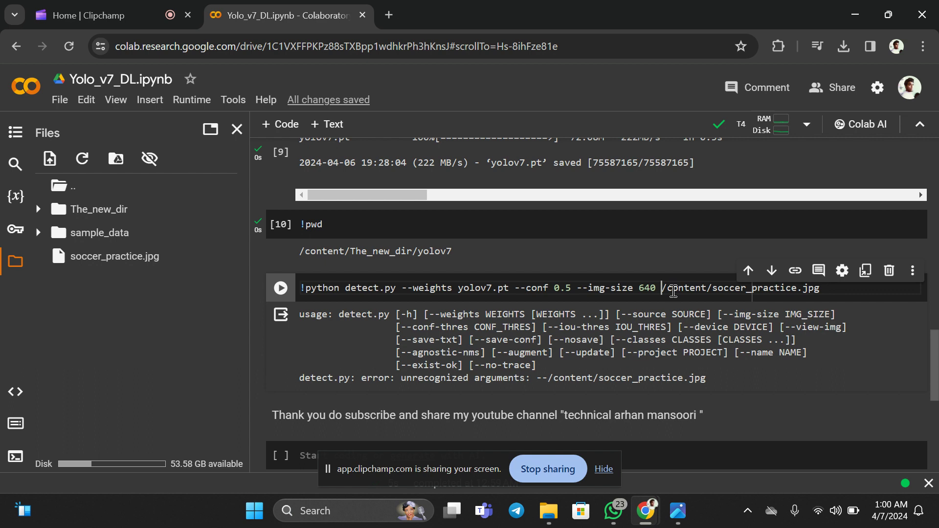
pyautogui.click(280, 289)
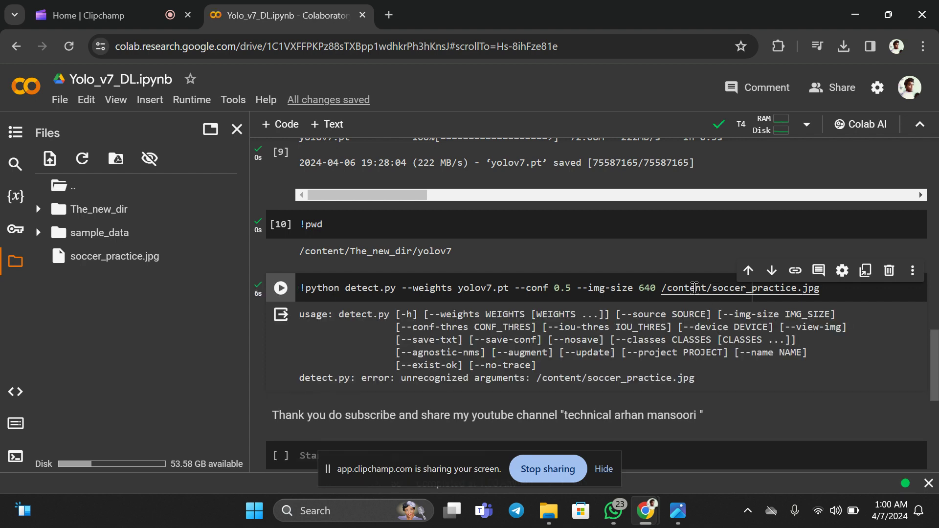
# Replace the placeholder after --source with /content/soccer_practice.jpg.
pyautogui.hotkey('ctrl', 'z')
pyautogui.hotkey('ctrl', 'z')
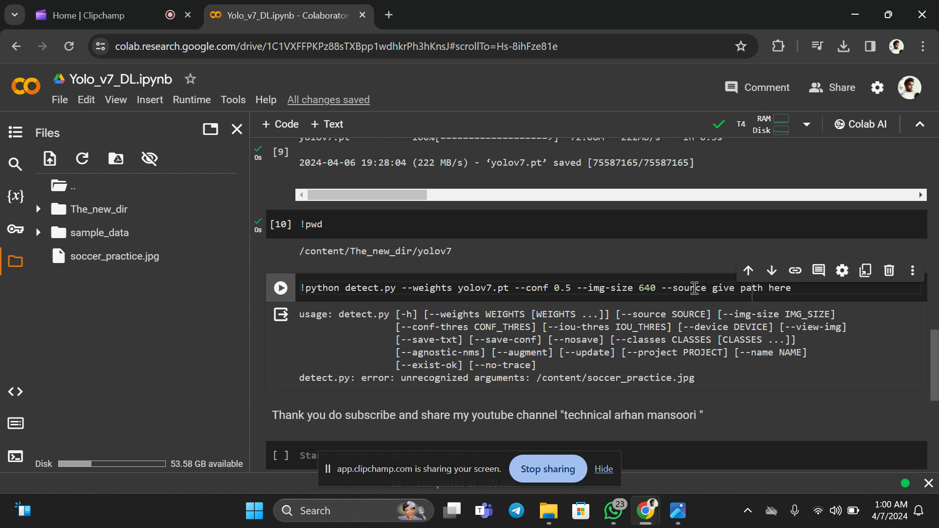
pyautogui.press('BackSpace')
pyautogui.press('BackSpace')
pyautogui.press('BackSpace')
pyautogui.press('BackSpace')
pyautogui.press('BackSpace')
pyautogui.press('BackSpace')
pyautogui.press('BackSpace')
pyautogui.press('BackSpace')
pyautogui.press('BackSpace')
pyautogui.write('/content/soccer_practice.jpg')
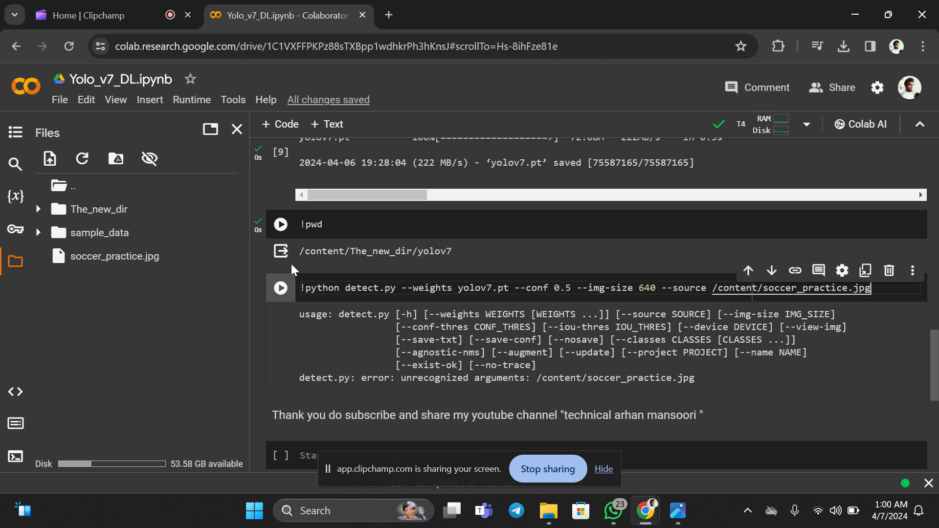
# Run detect.py on /content/soccer_practice.jpg, finding 5 persons and 1 sports ball.
pyautogui.click(281, 289)
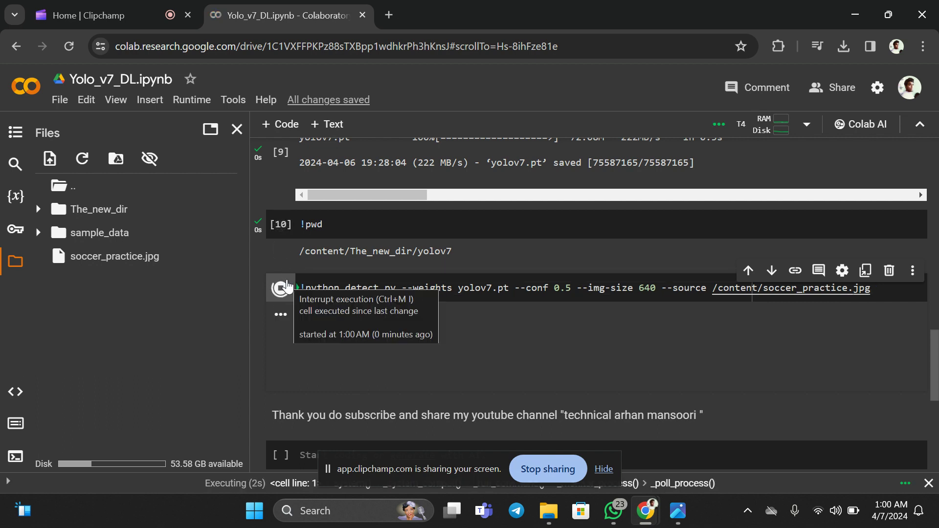
pyautogui.scroll(-3, 601, 254)
pyautogui.scroll(2, 601, 254)
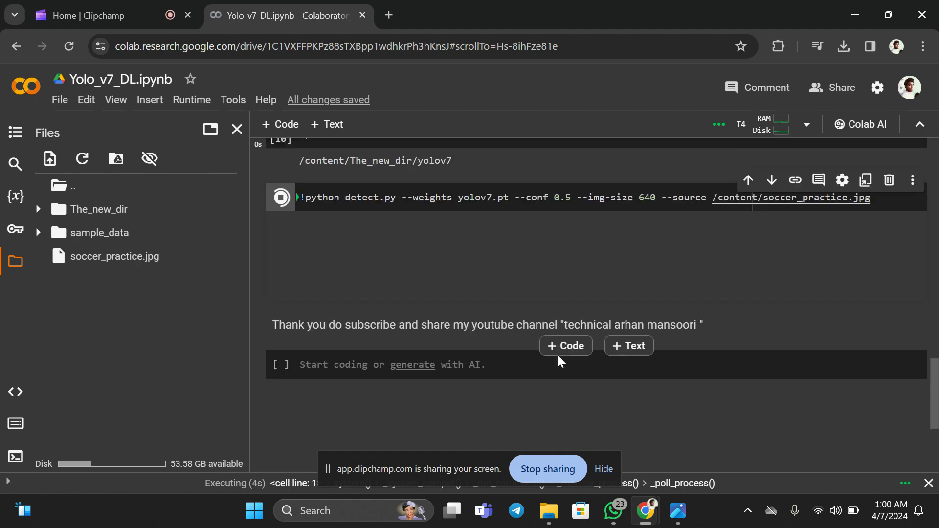
pyautogui.scroll(2, 558, 355)
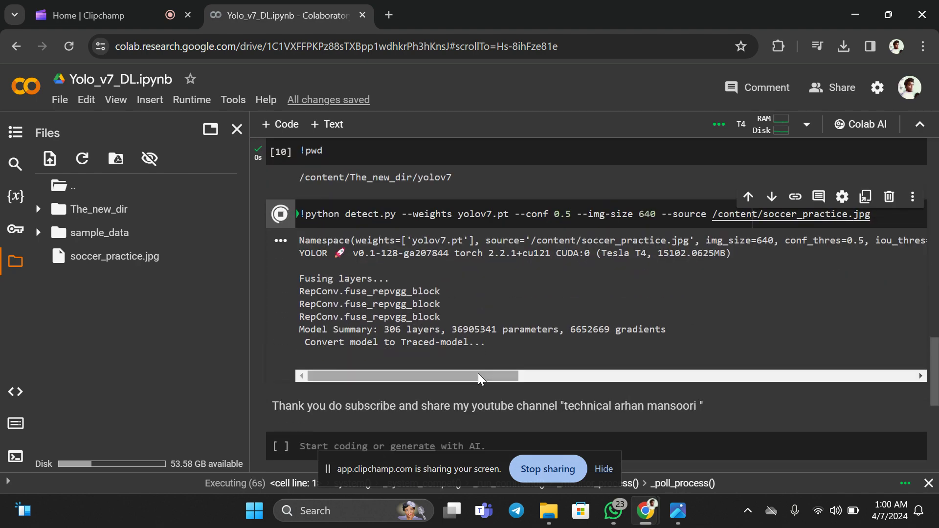
pyautogui.scroll(-1, 516, 310)
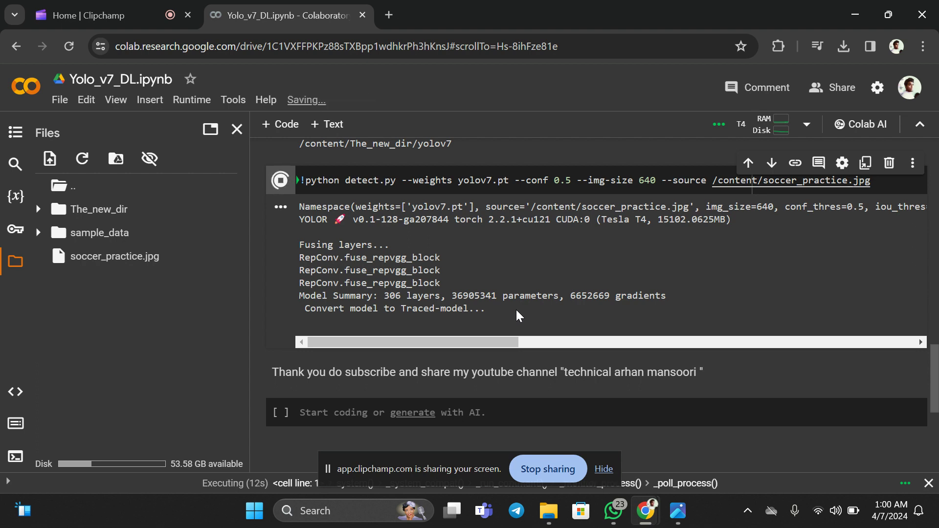
pyautogui.scroll(1, 454, 270)
pyautogui.scroll(1, 454, 271)
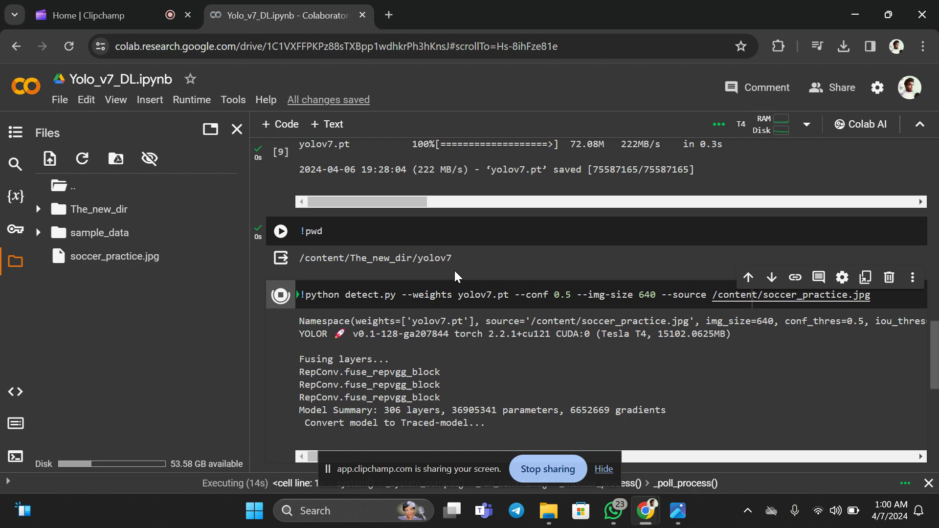
pyautogui.scroll(-1, 454, 271)
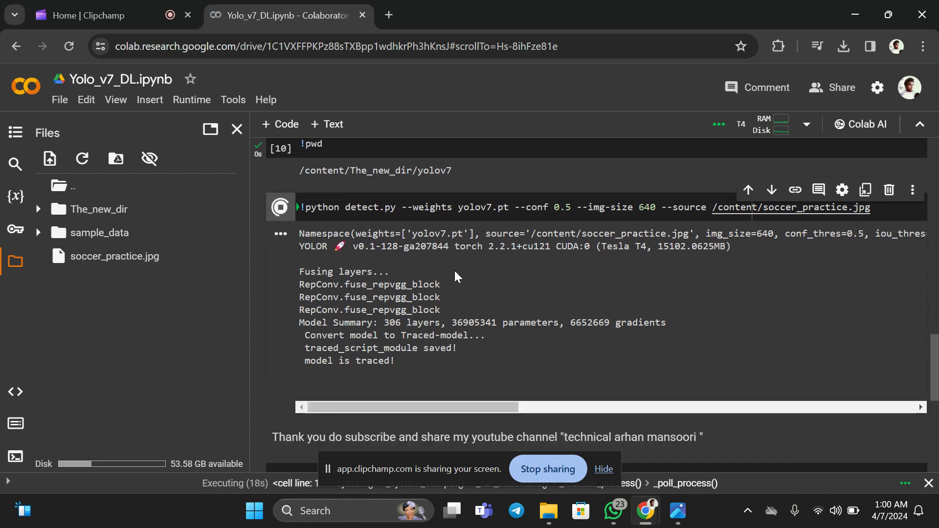
pyautogui.scroll(-1, 454, 271)
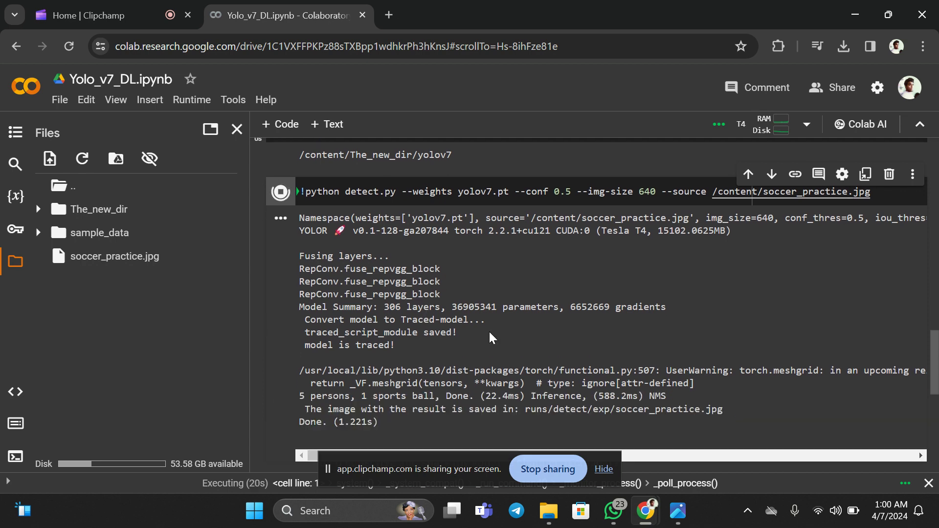
pyautogui.scroll(-1, 497, 341)
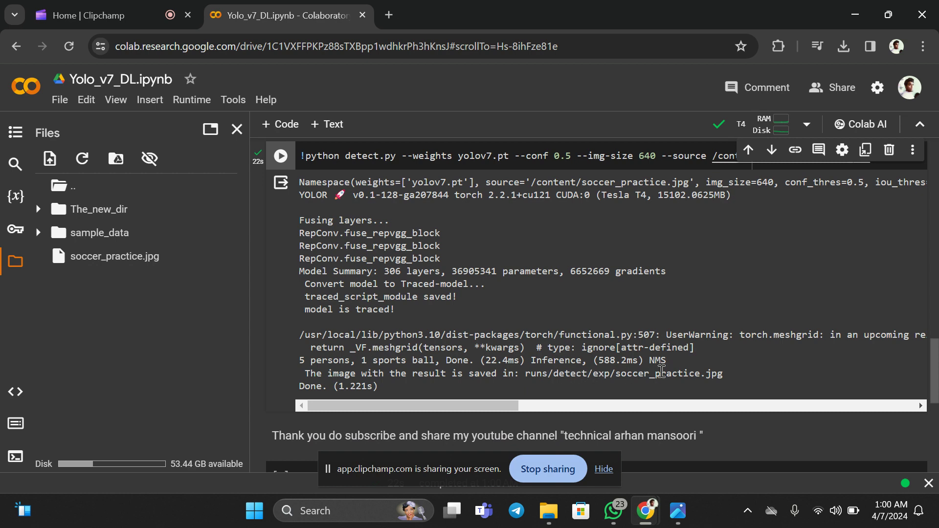
# Expand The_new_dir > yolov7 > runs > detect > exp in the Files pane.
pyautogui.click(102, 209)
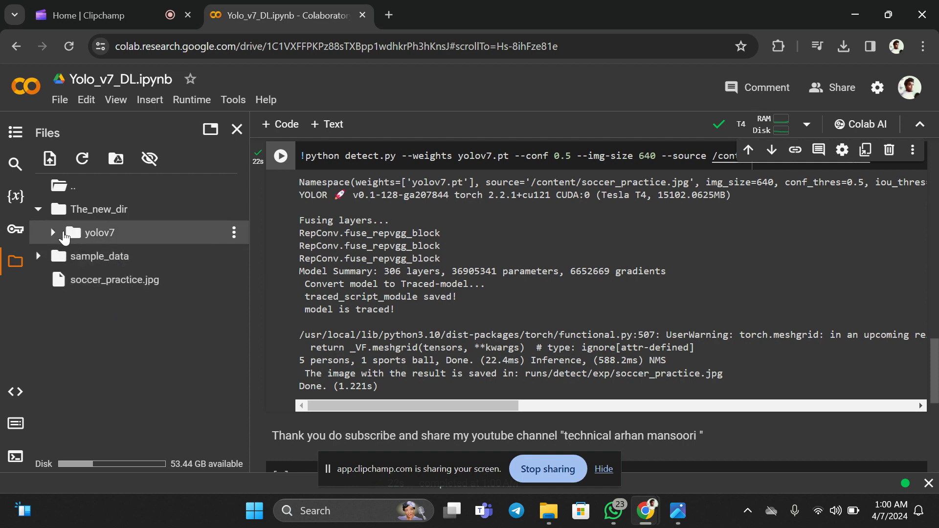
pyautogui.click(53, 234)
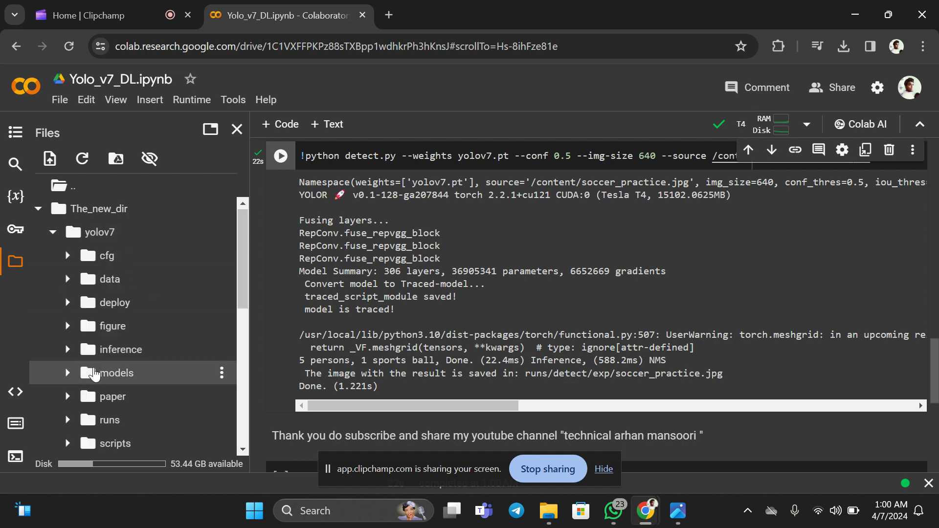
pyautogui.scroll(-2, 122, 261)
pyautogui.click(68, 374)
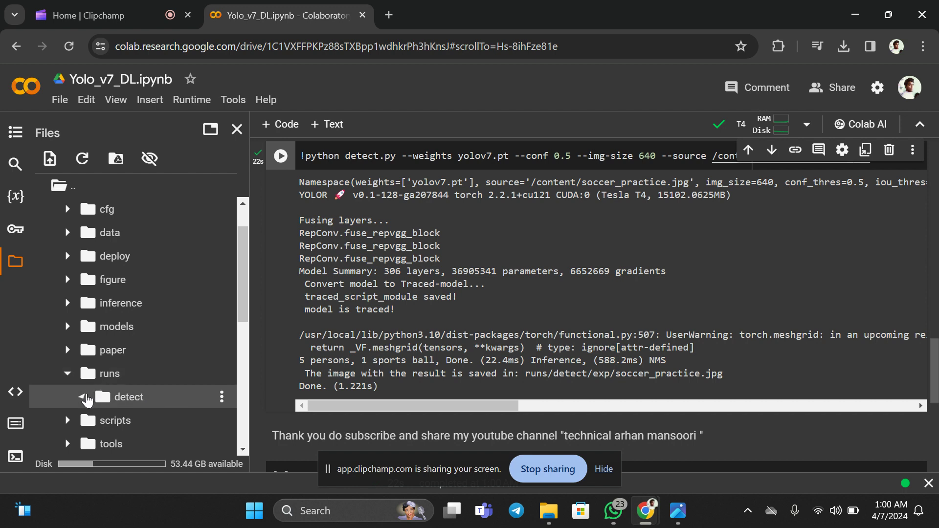
pyautogui.click(82, 397)
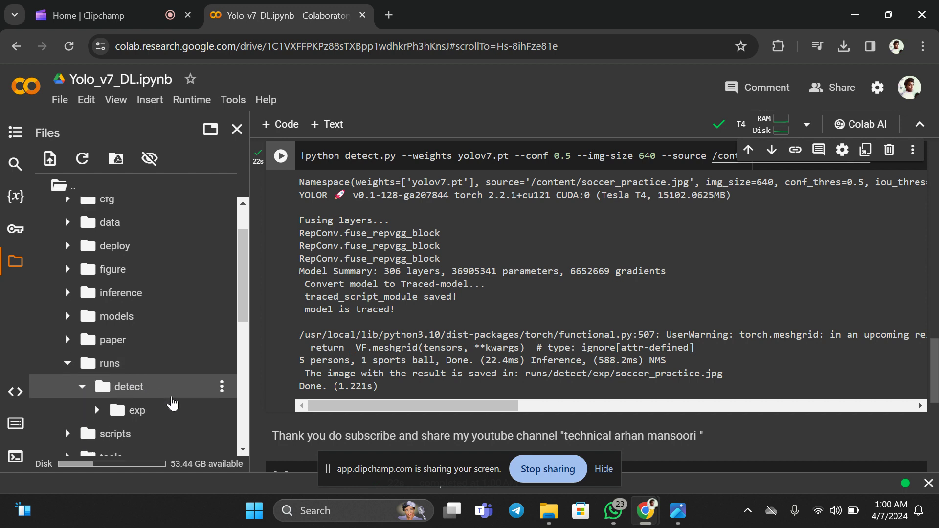
pyautogui.scroll(-2, 119, 363)
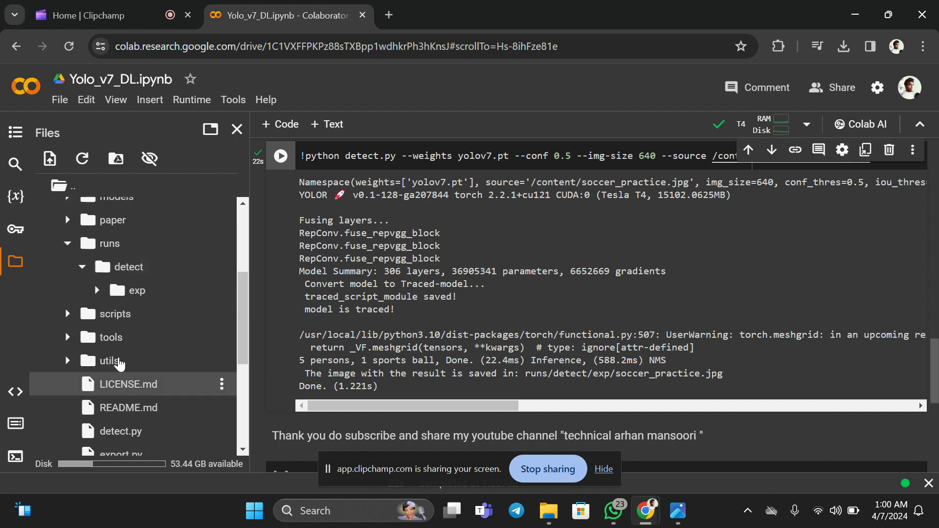
pyautogui.click(96, 290)
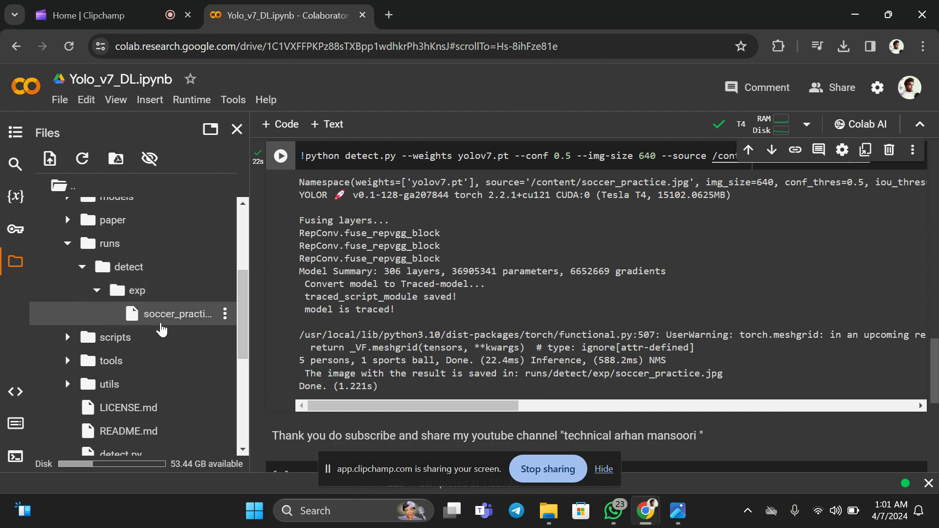
# Download the labelled soccer_practice image from exp and open it.
pyautogui.click(224, 315)
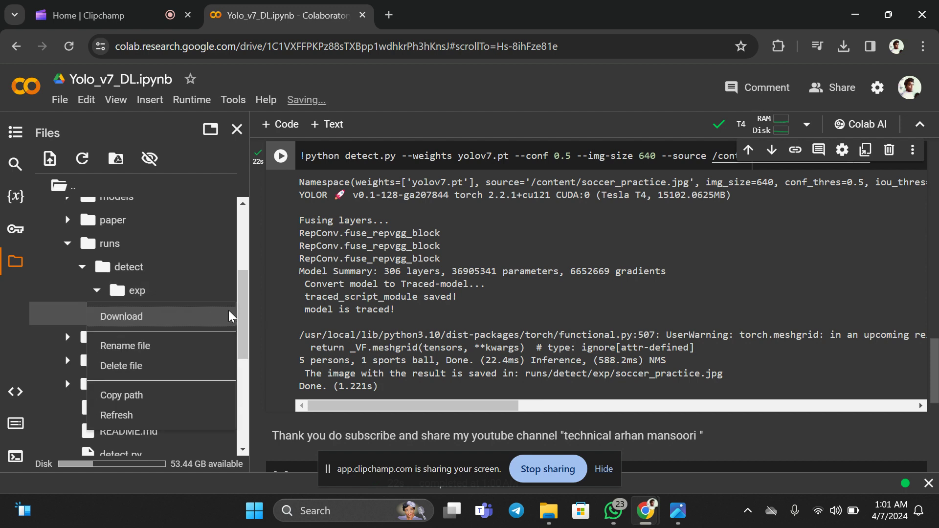
pyautogui.click(205, 314)
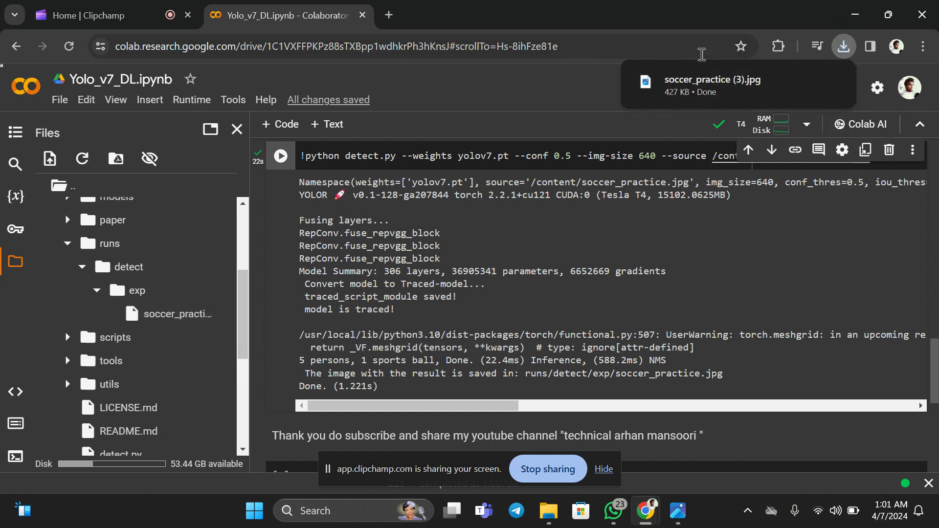
pyautogui.click(736, 99)
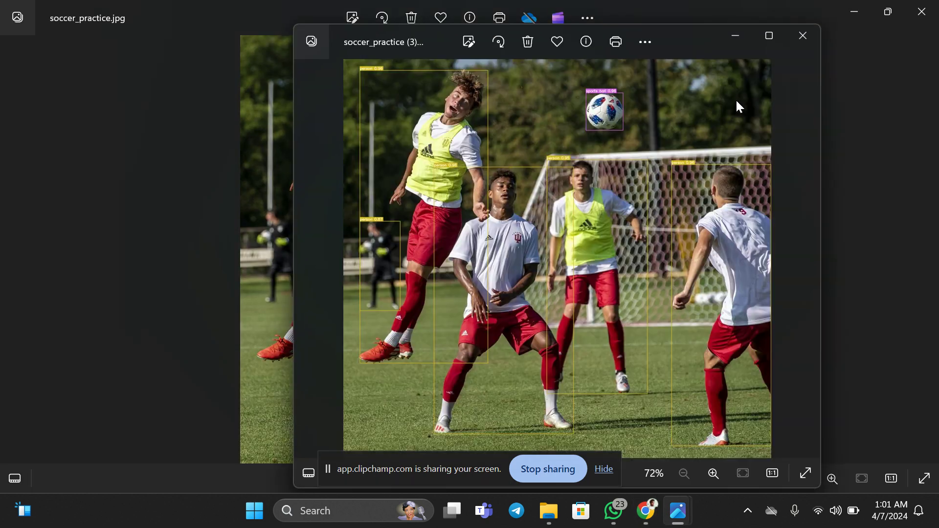
# Enlarge the labelled soccer_practice (3) image, then close it and the original photo.
pyautogui.doubleClick(574, 183)
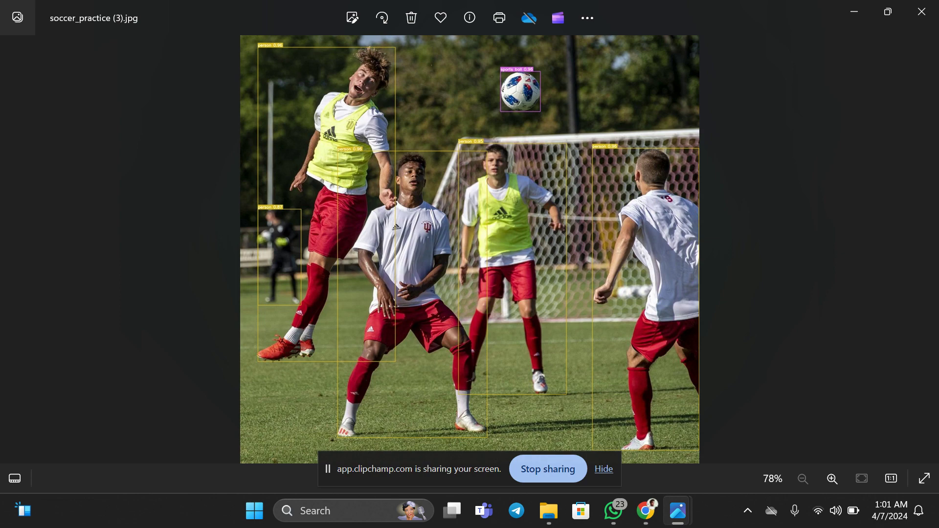
pyautogui.scroll(5, 411, 220)
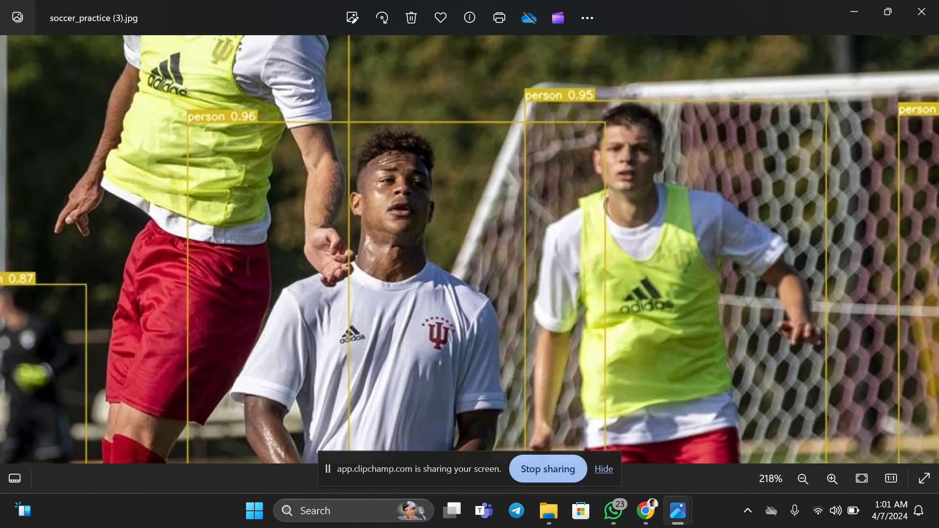
pyautogui.scroll(1, 411, 221)
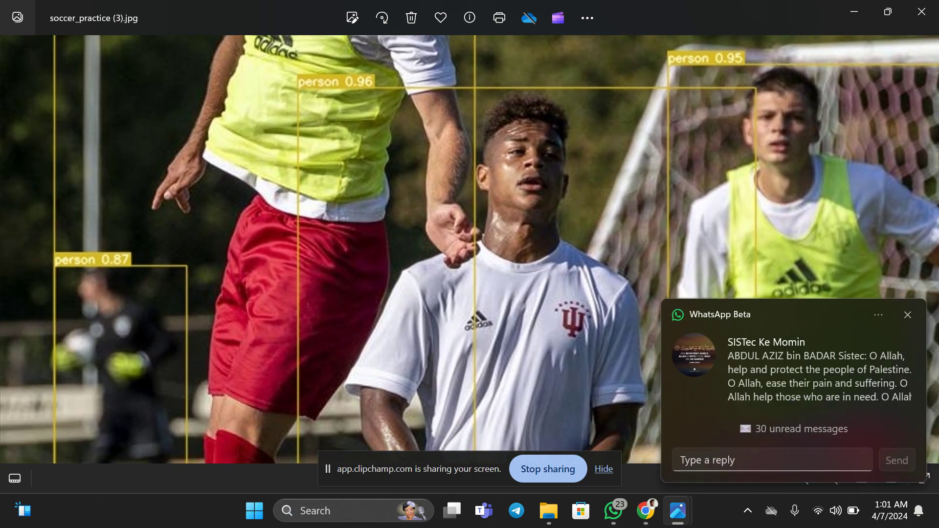
pyautogui.scroll(-5, 410, 220)
pyautogui.scroll(-2, 411, 221)
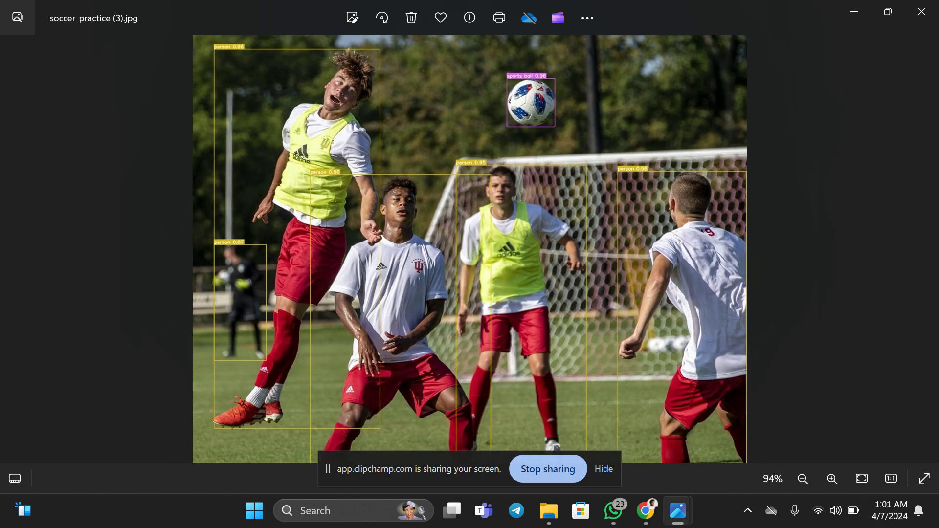
pyautogui.scroll(2, 411, 147)
pyautogui.scroll(4, 411, 147)
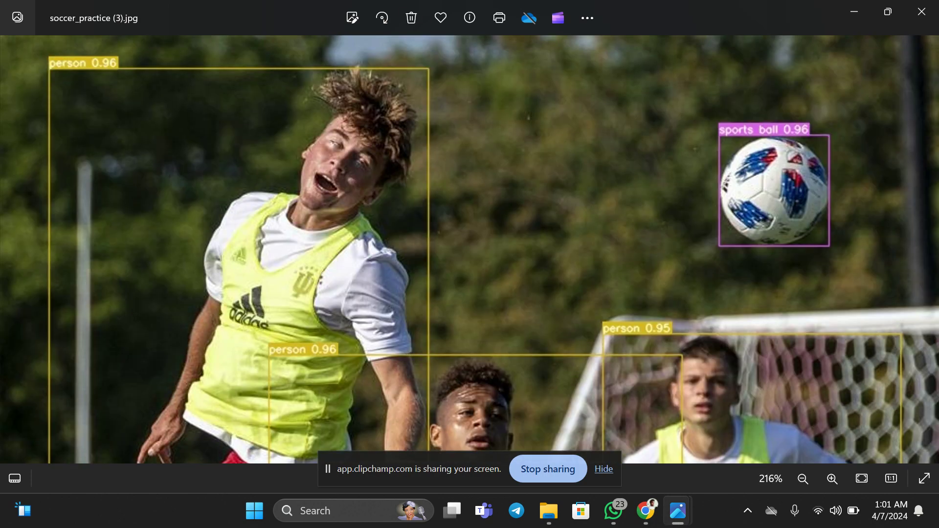
pyautogui.scroll(-1, 469, 221)
pyautogui.scroll(-4, 470, 221)
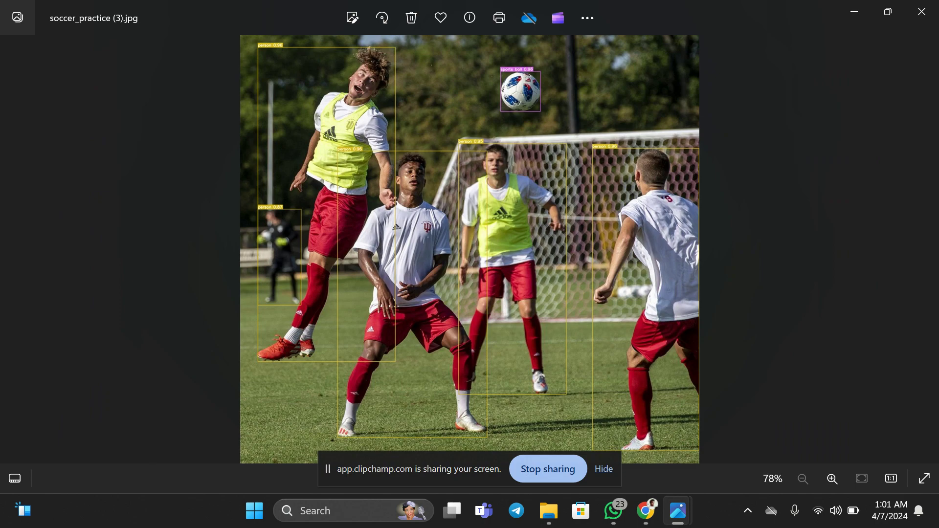
pyautogui.scroll(5, 587, 183)
pyautogui.scroll(1, 587, 183)
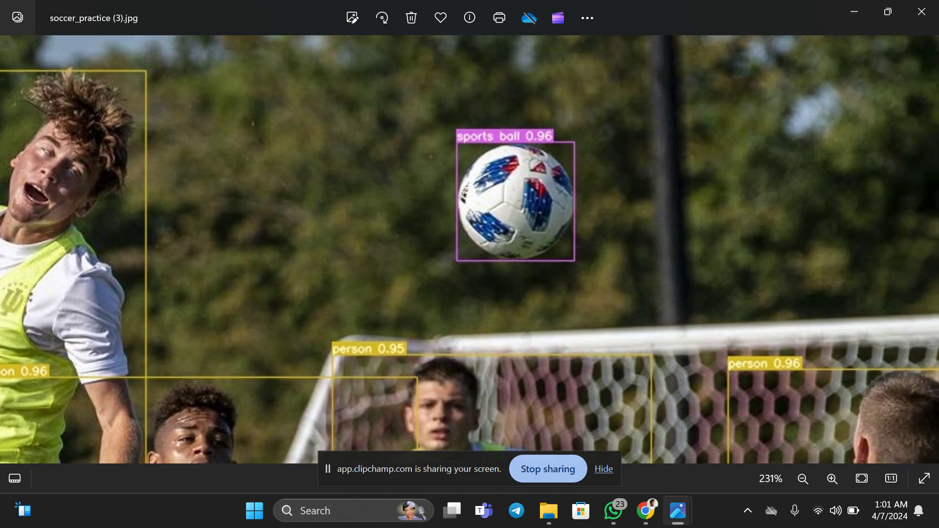
pyautogui.scroll(-5, 513, 198)
pyautogui.scroll(5, 469, 220)
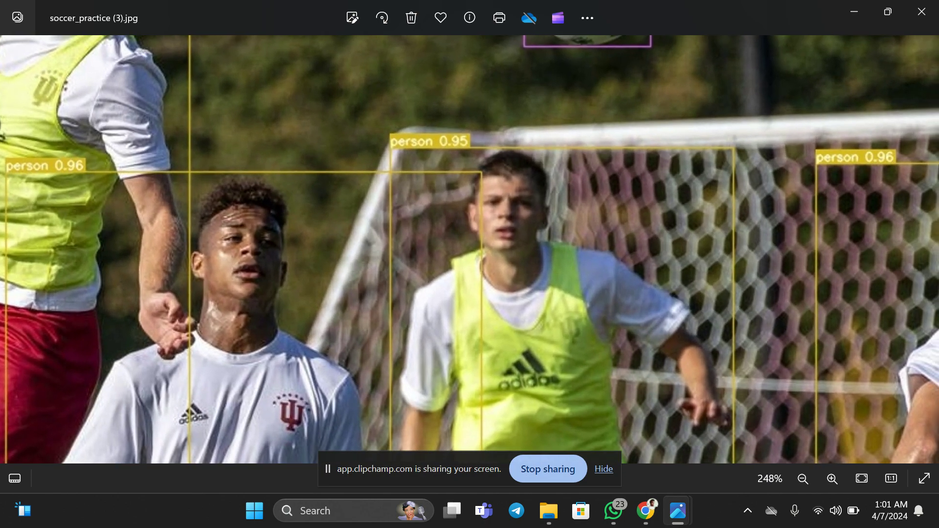
pyautogui.scroll(-5, 469, 221)
pyautogui.scroll(5, 469, 220)
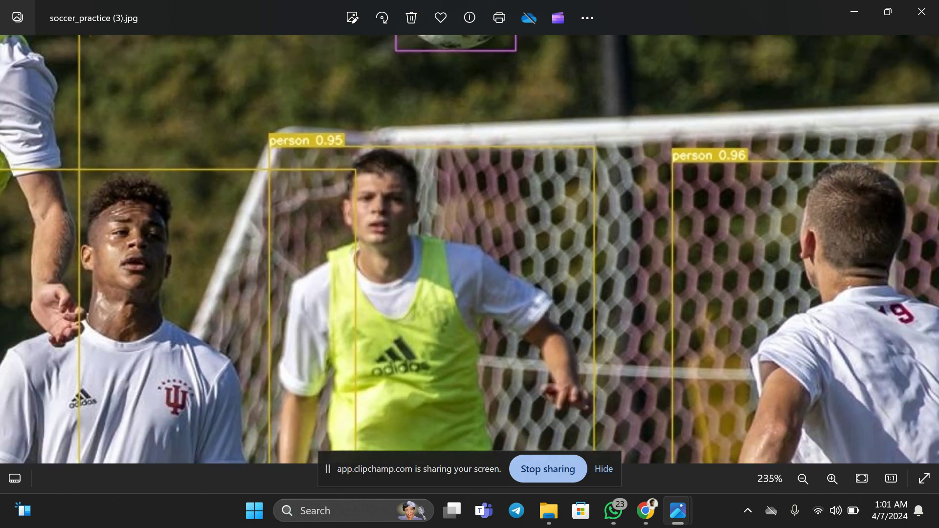
pyautogui.scroll(-5, 469, 221)
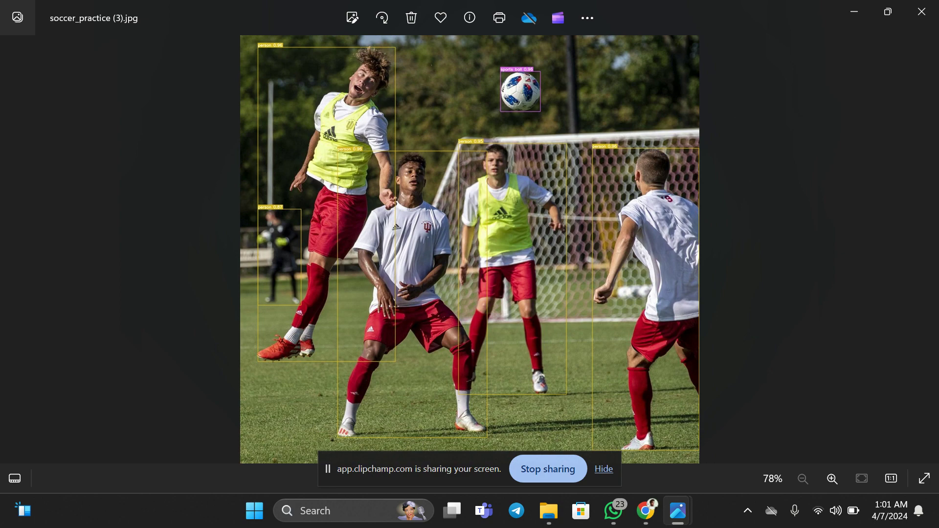
pyautogui.click(851, 9)
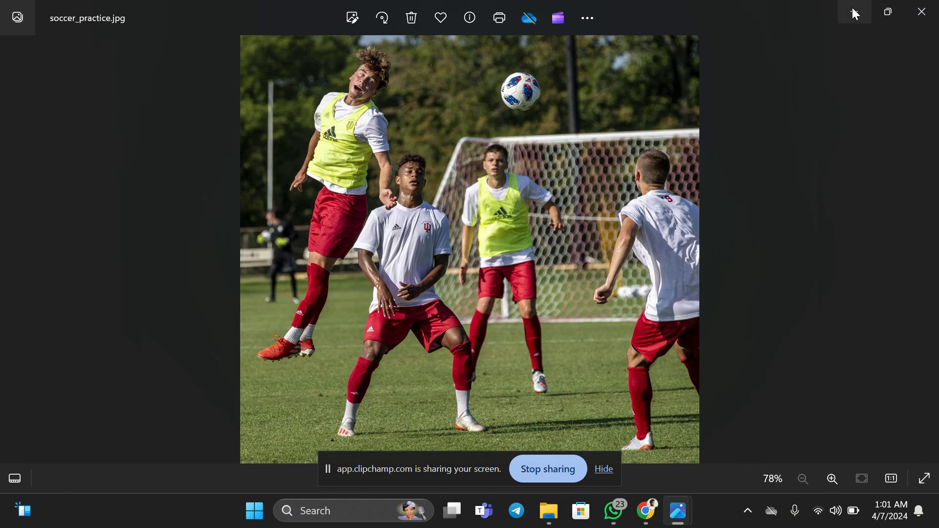
pyautogui.click(851, 11)
pyautogui.moveTo(549, 511)
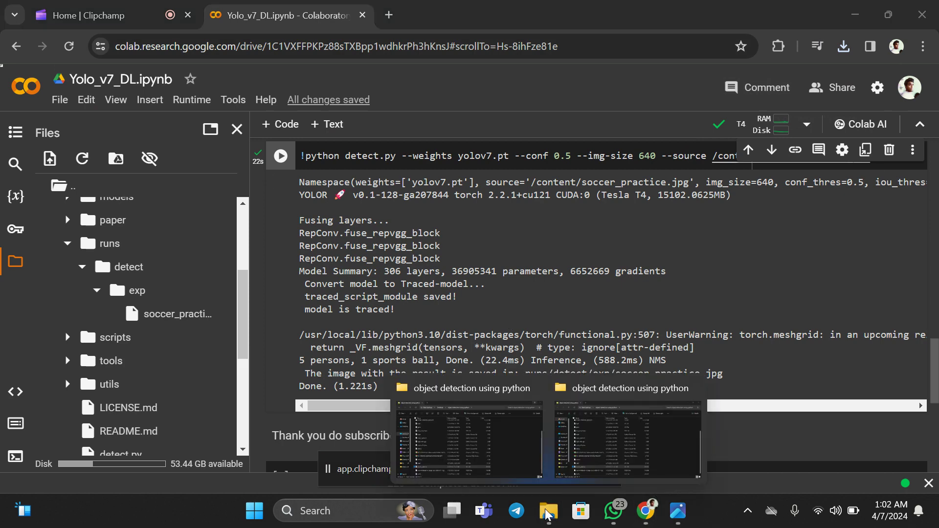
# Play the spiderman detection video from the Downloads folder.
pyautogui.click(468, 441)
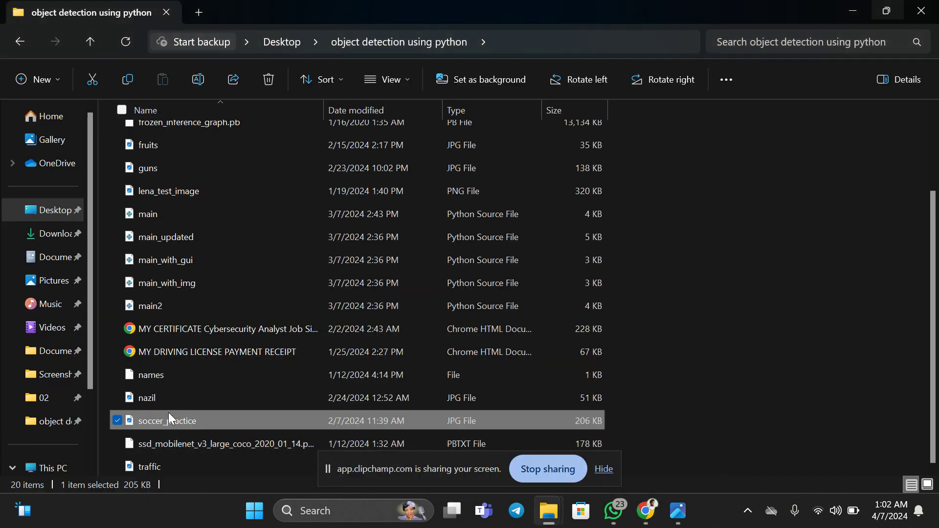
pyautogui.click(55, 233)
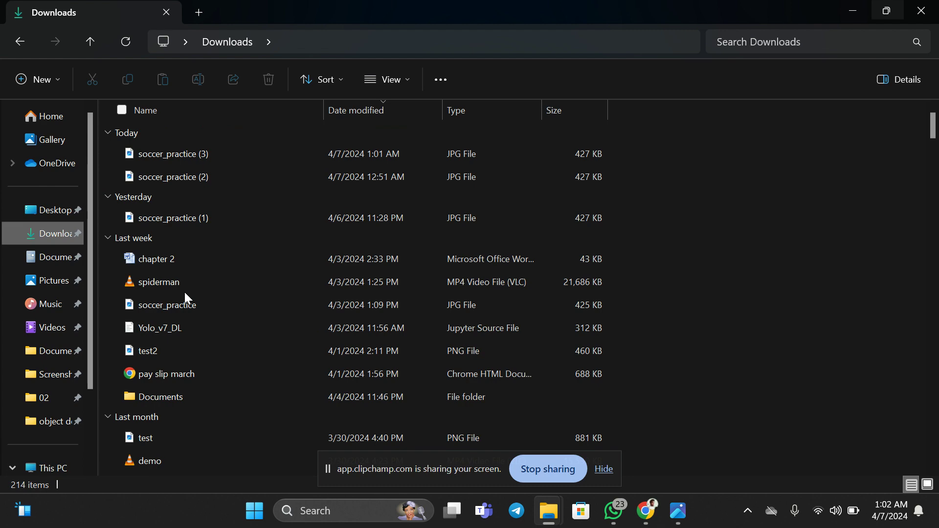
pyautogui.doubleClick(203, 287)
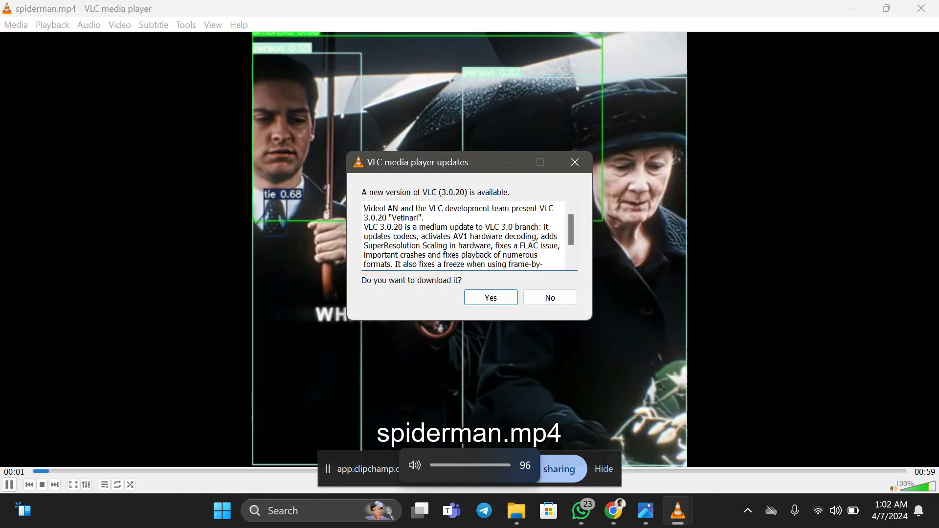
# Dismiss VLC's update offer and skip ahead through the spiderman.mp4 detection clip.
pyautogui.click(574, 163)
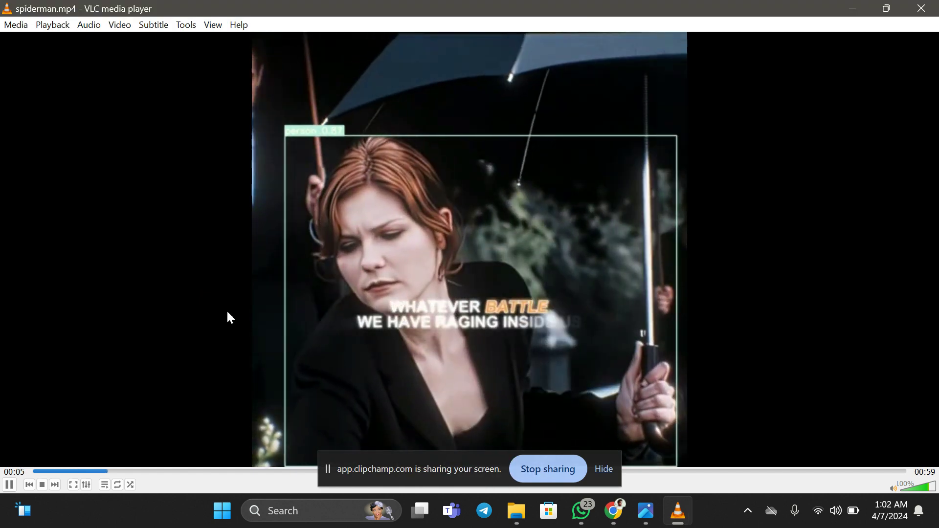
pyautogui.press('Right')
pyautogui.press('Right')
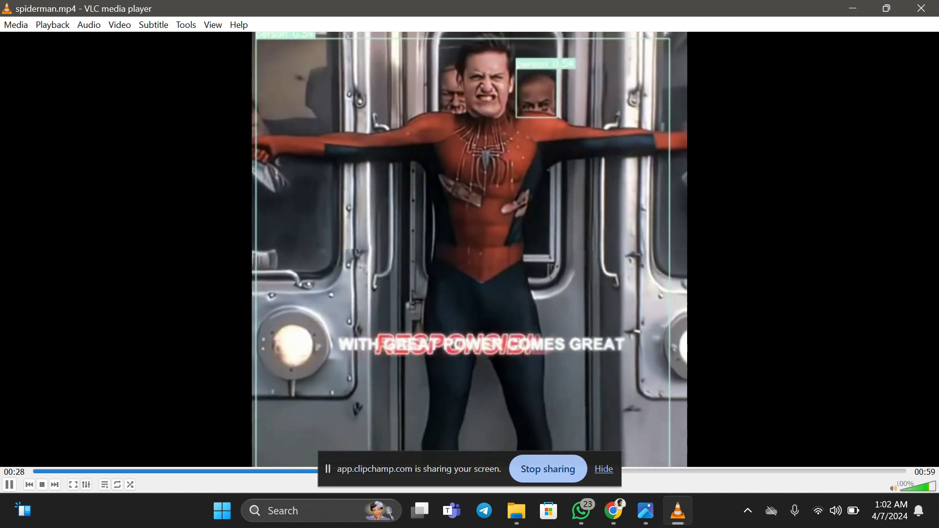
pyautogui.press('Right')
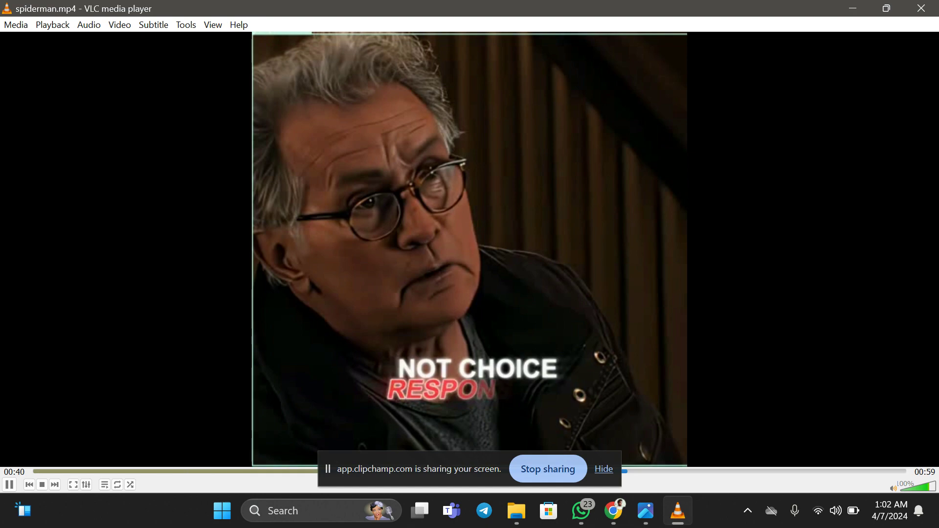
pyautogui.press('Right')
# Jump back to 00:20, pause, toggle fullscreen on and off, then close VLC.
pyautogui.click(323, 472)
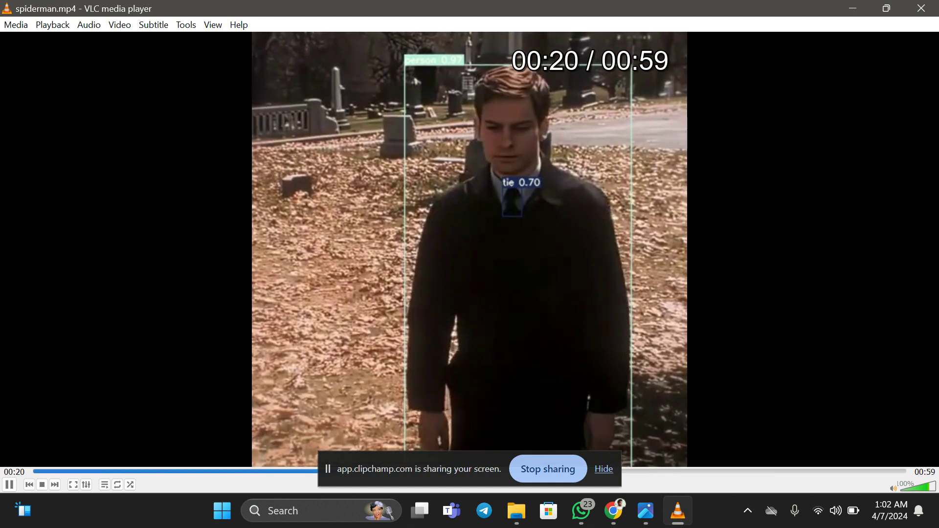
pyautogui.press('space')
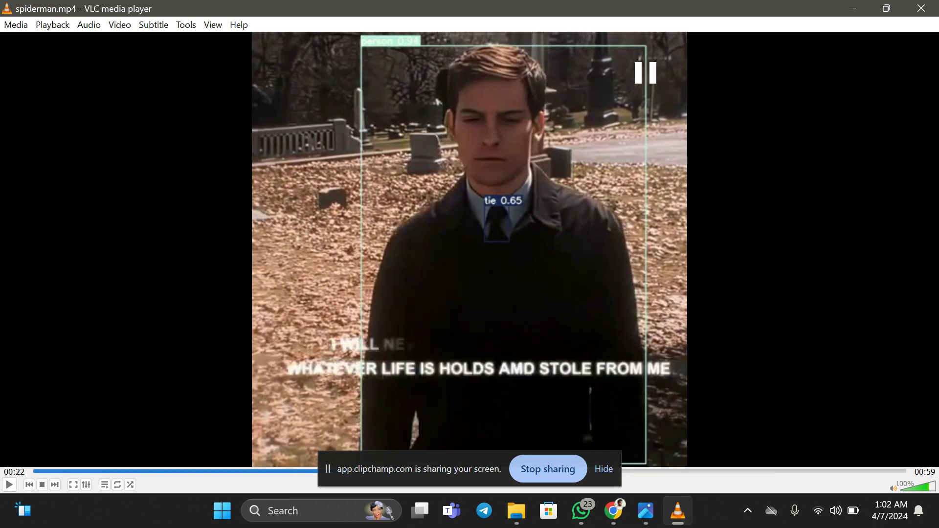
pyautogui.press('f')
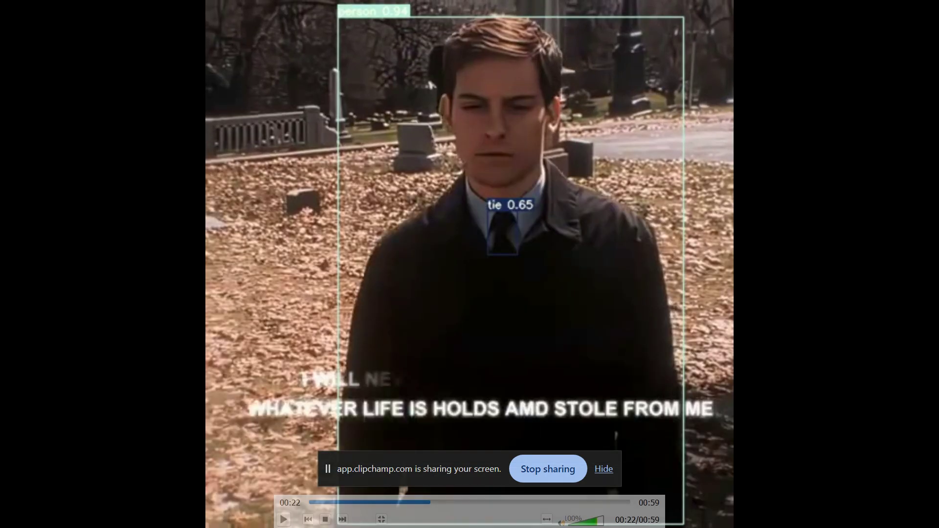
pyautogui.press('f')
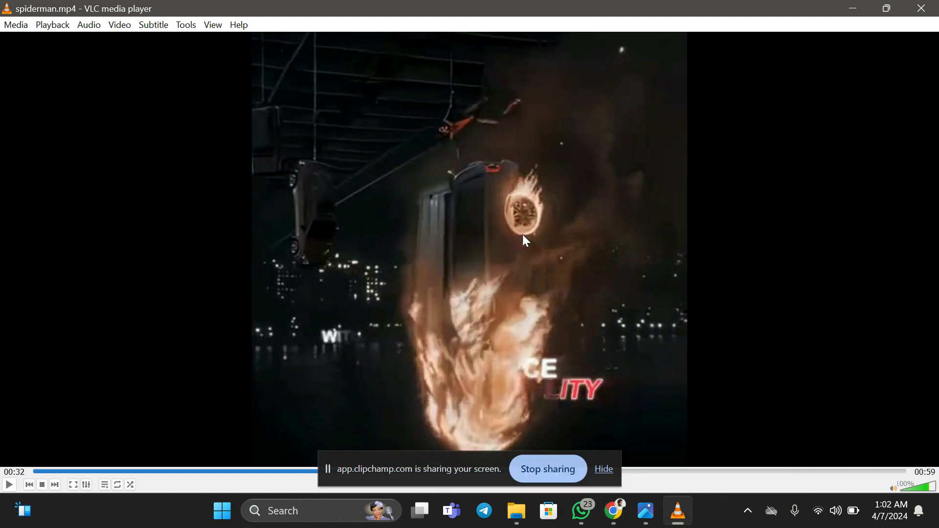
pyautogui.click(923, 8)
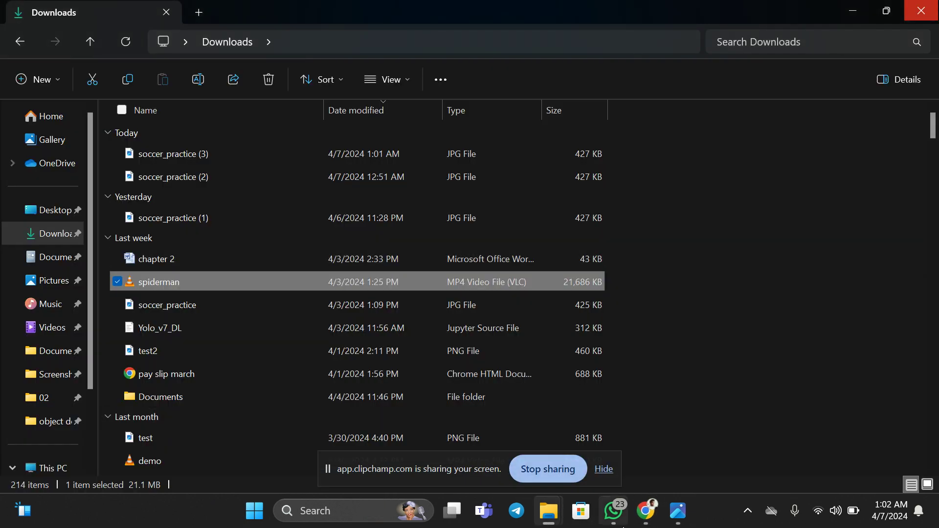
# Switch back to the YOLOv7 Colab notebook in Chrome from the taskbar.
pyautogui.moveTo(645, 511)
pyautogui.click(607, 448)
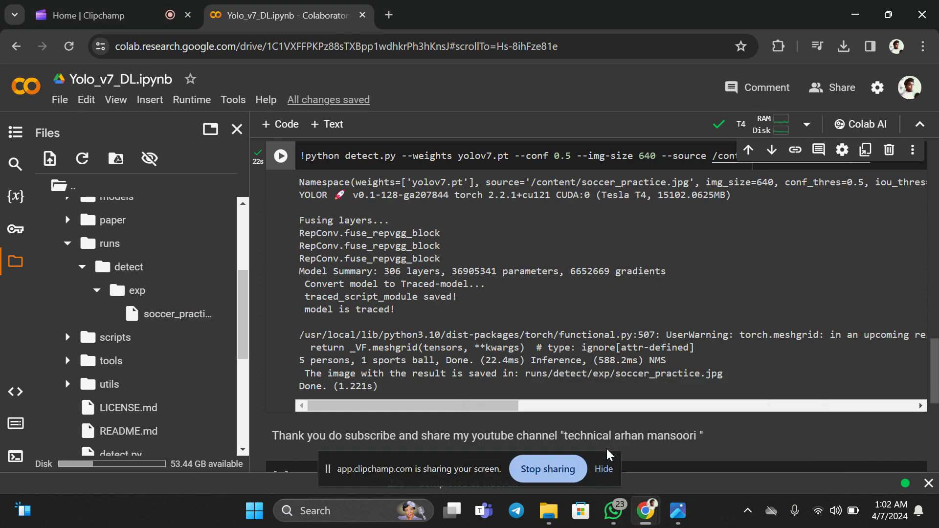
pyautogui.scroll(2, 705, 400)
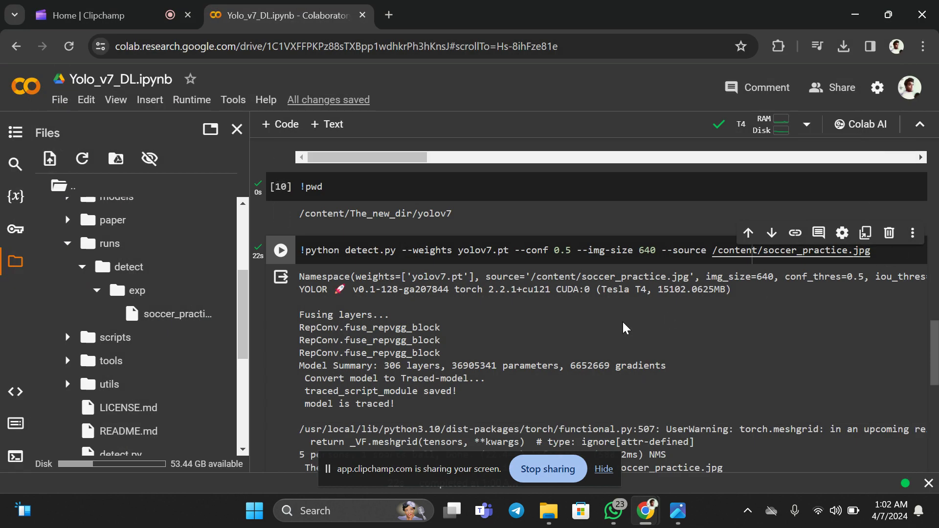
pyautogui.scroll(-5, 624, 323)
pyautogui.scroll(3, 624, 323)
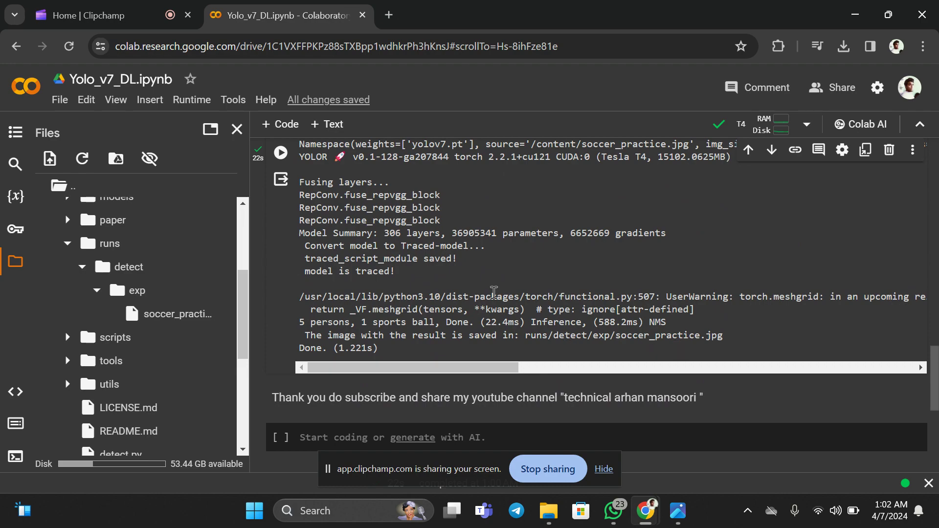
pyautogui.scroll(10, 492, 293)
pyautogui.scroll(3, 462, 294)
pyautogui.scroll(-1, 364, 309)
pyautogui.scroll(-3, 365, 309)
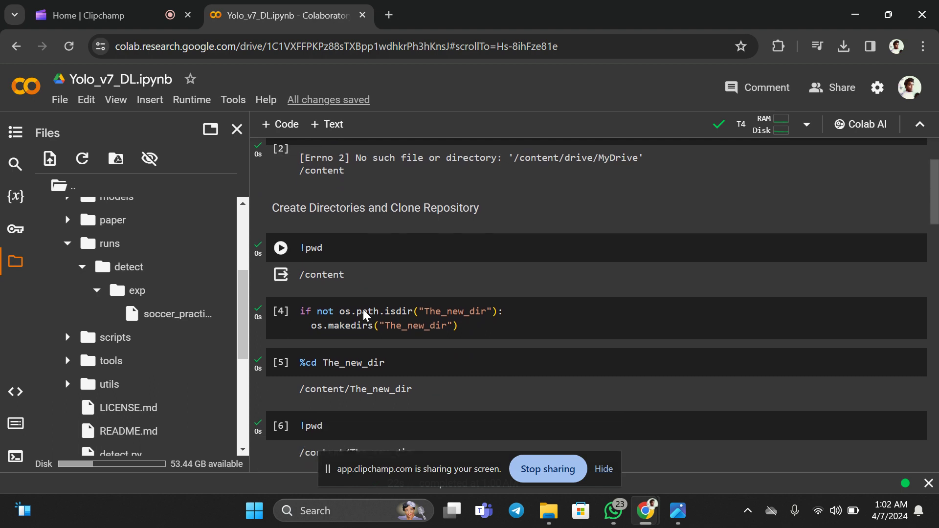
pyautogui.scroll(-2, 364, 309)
pyautogui.scroll(1, 365, 309)
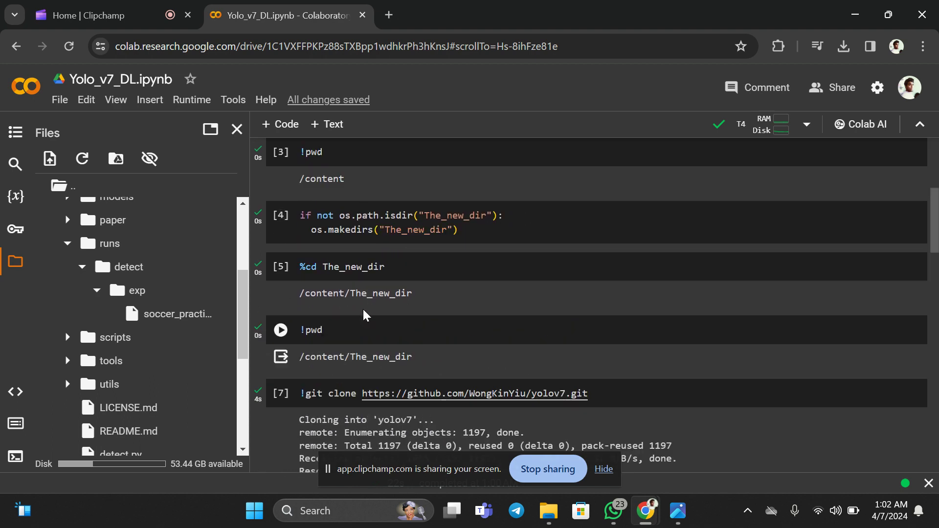
pyautogui.scroll(3, 478, 285)
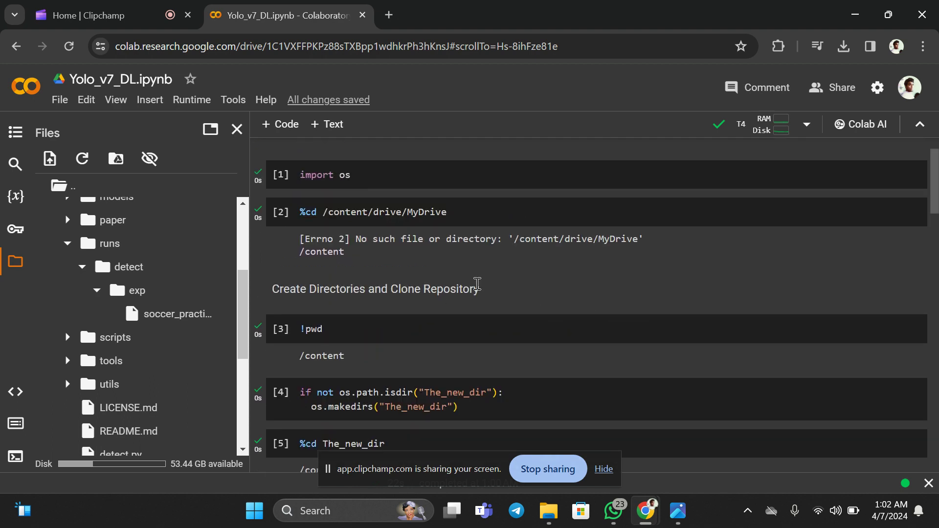